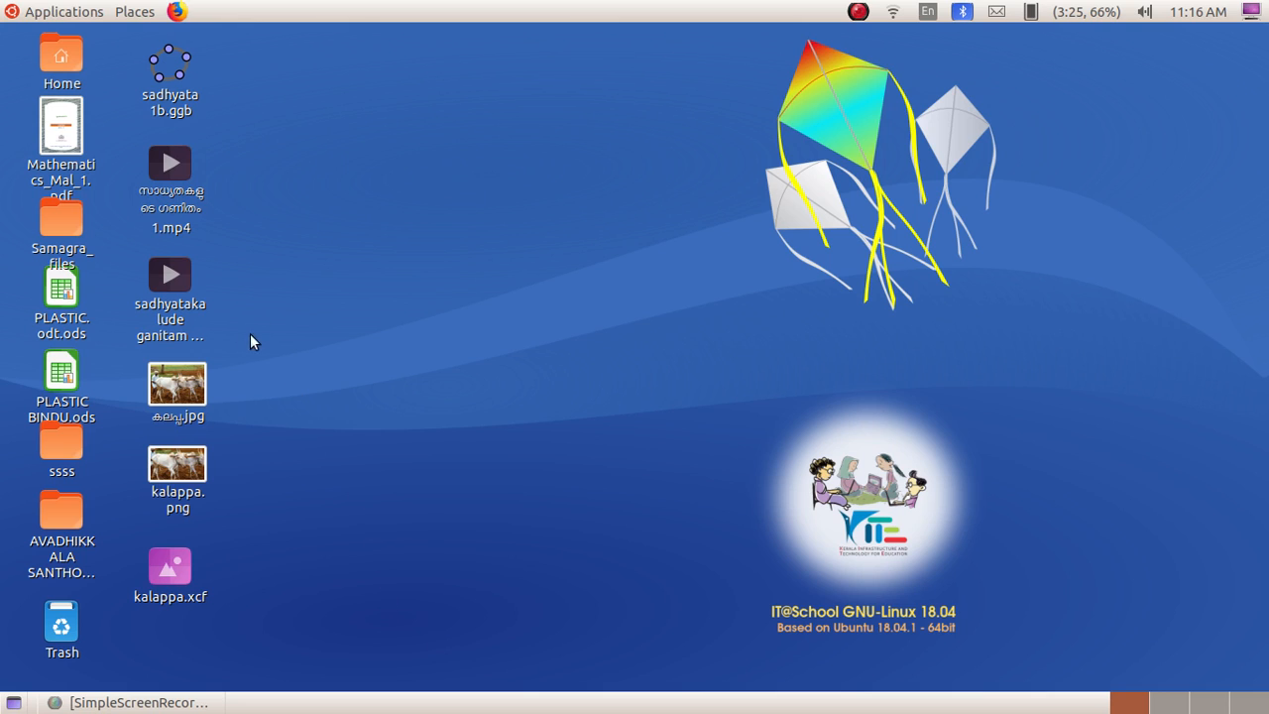
Step: Launch the GNU Image Manipulation Program from the desktop
left_click(83, 14)
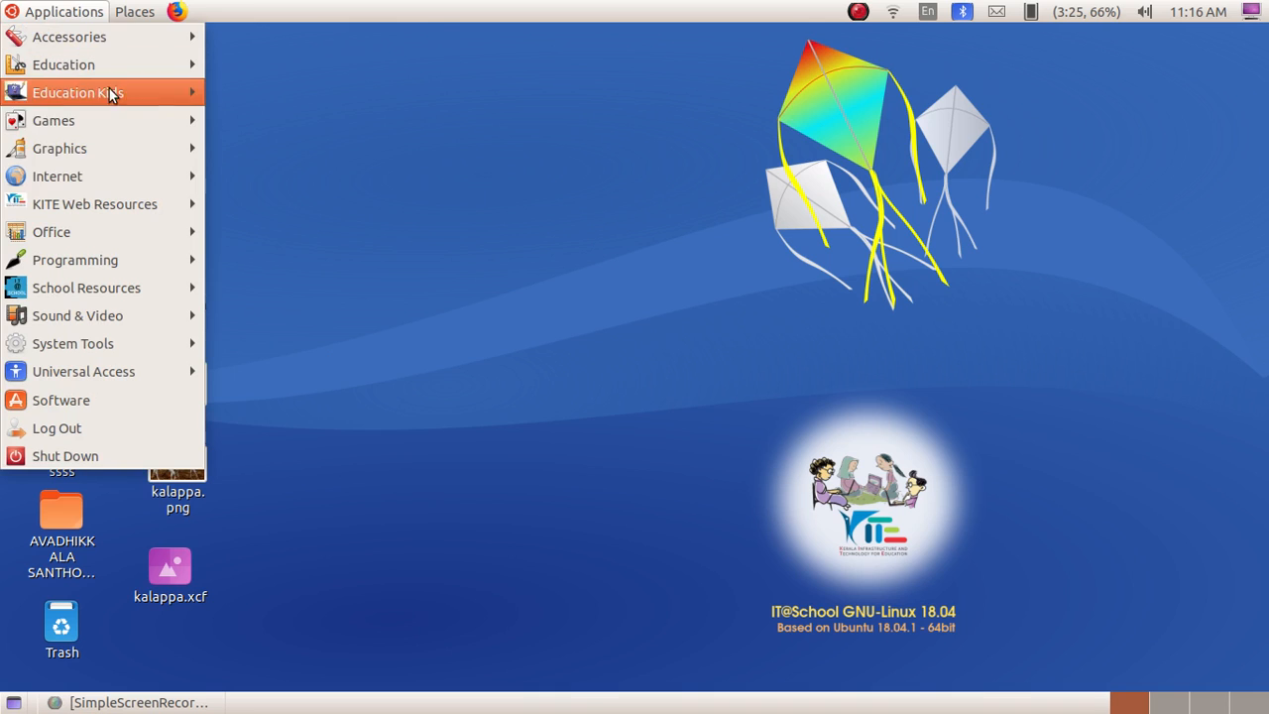
mouse_move(130, 142)
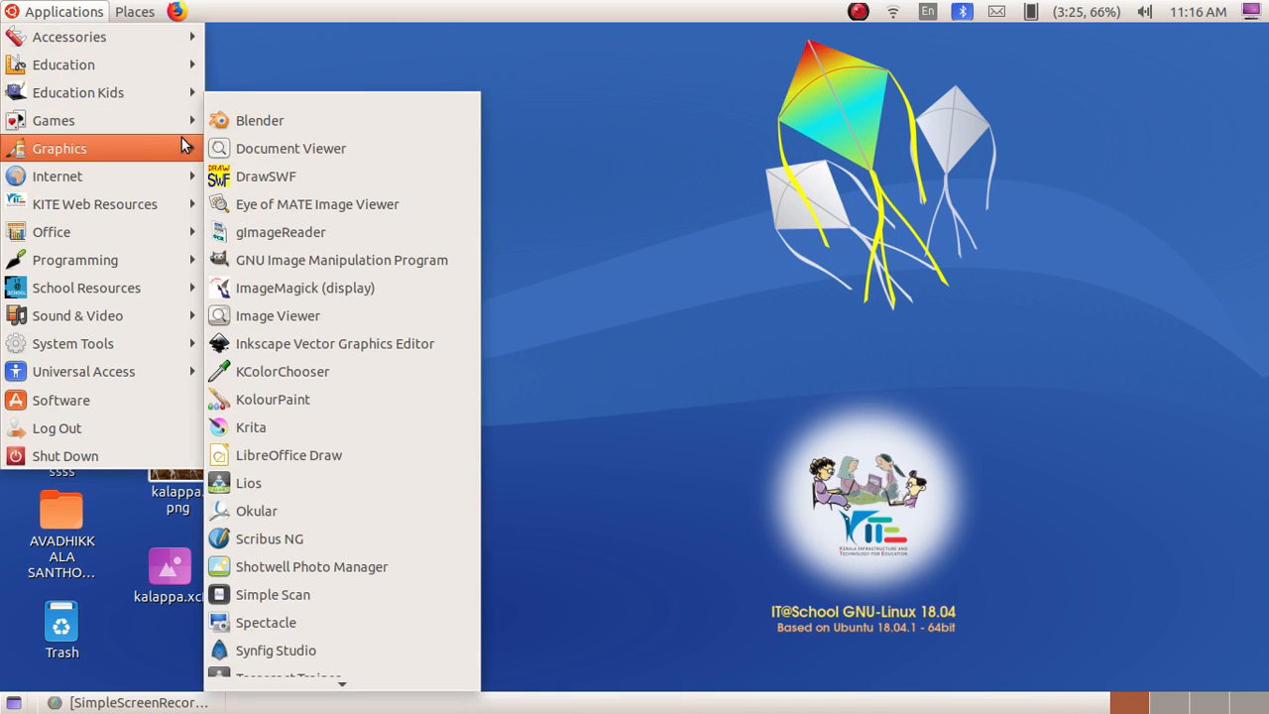
left_click(347, 260)
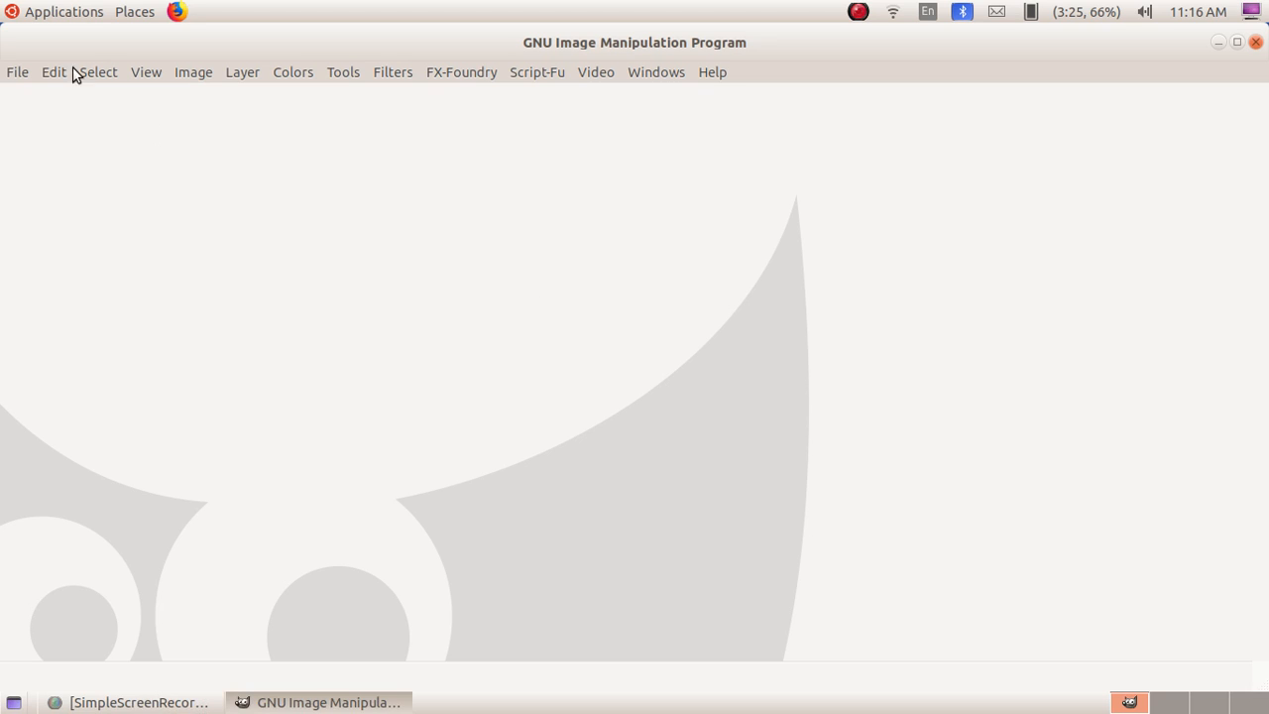
Step: Generate a Blended script logo with the default text "GIMP" and all other settings left at their defaults
left_click(16, 73)
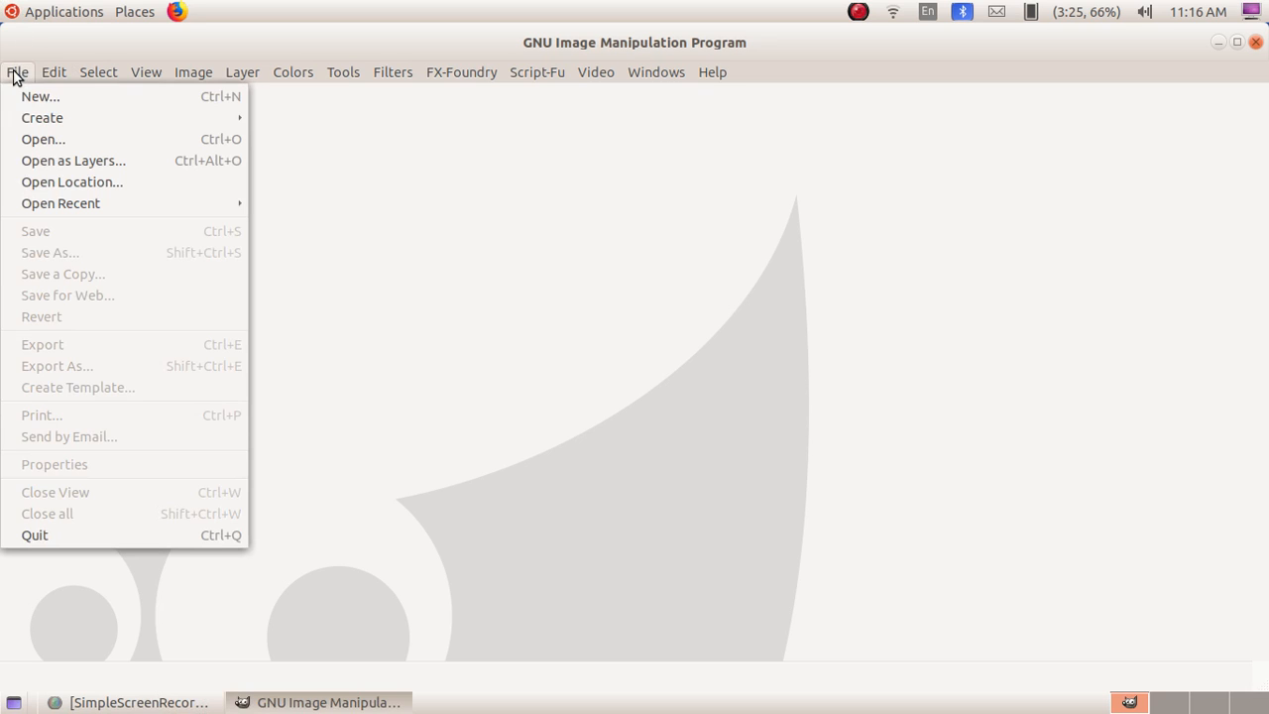
mouse_move(33, 117)
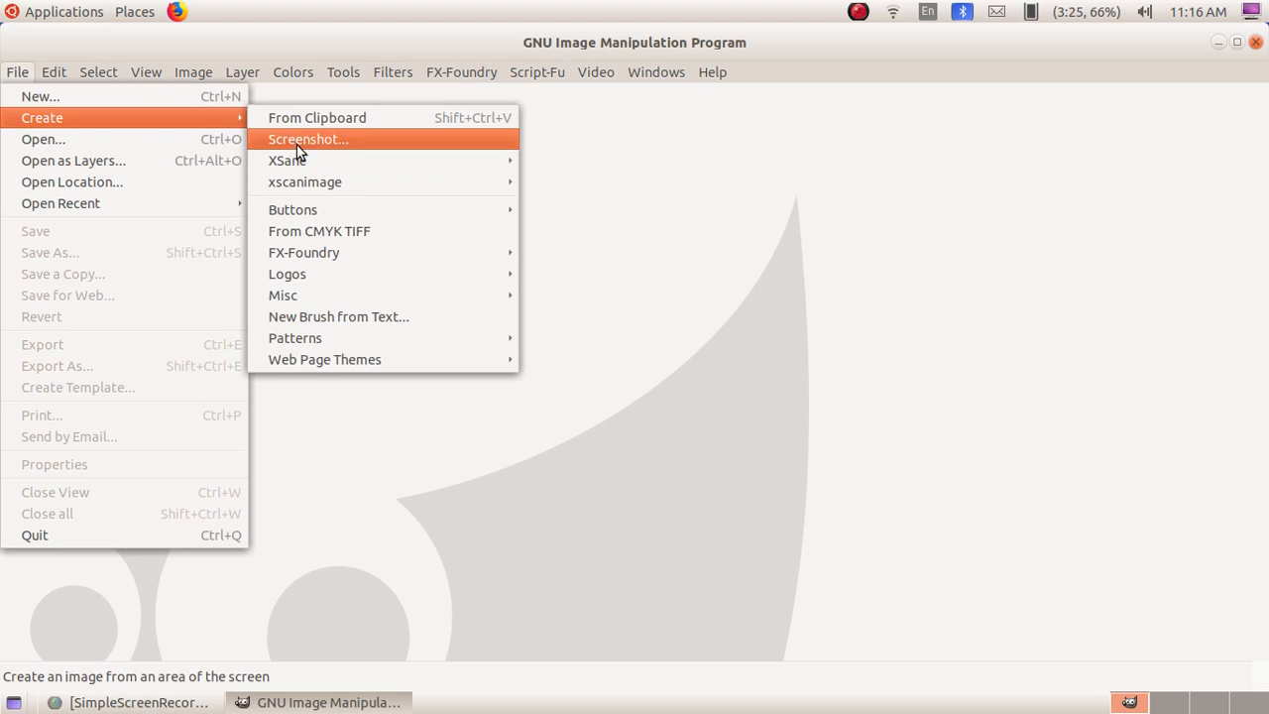
mouse_move(354, 276)
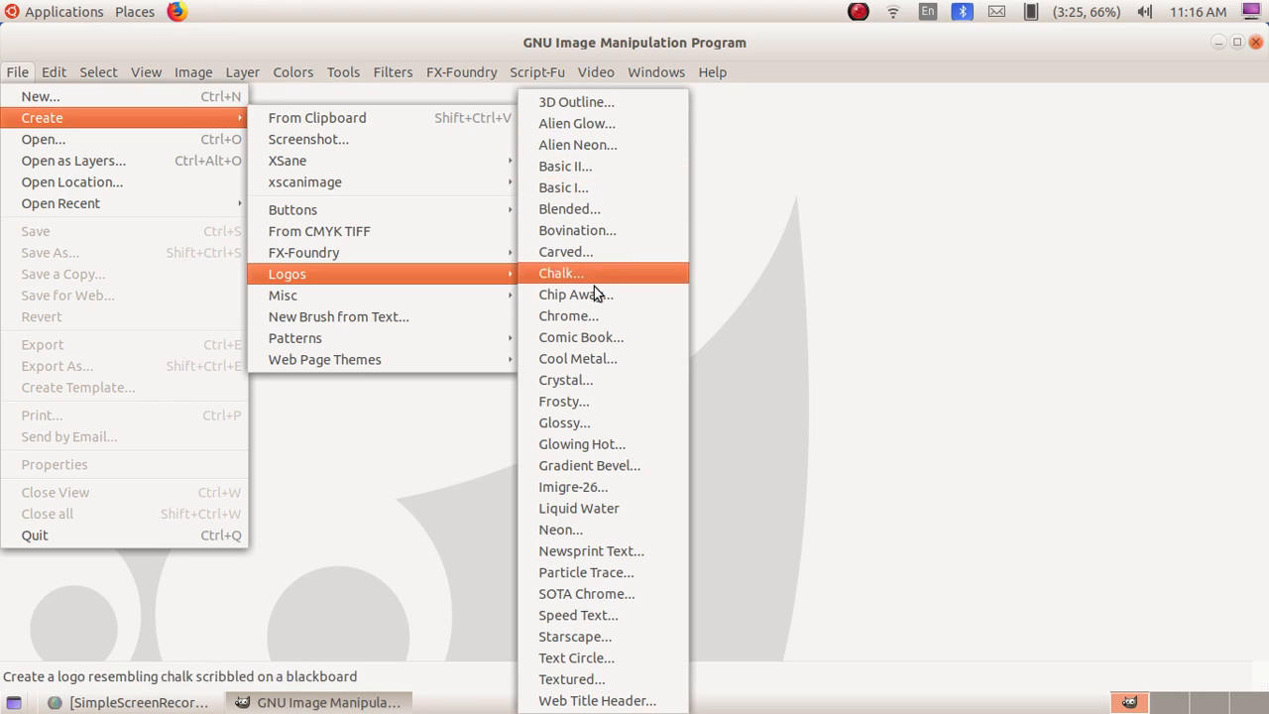
mouse_move(484, 271)
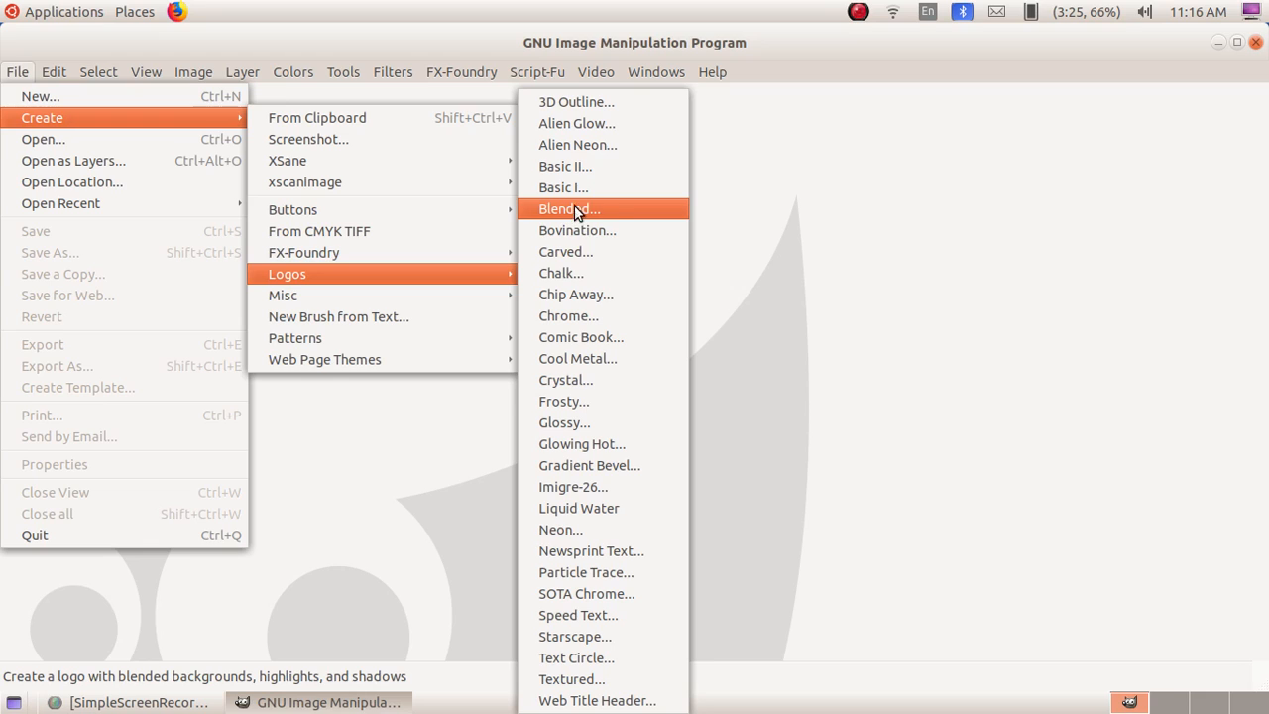
left_click(615, 210)
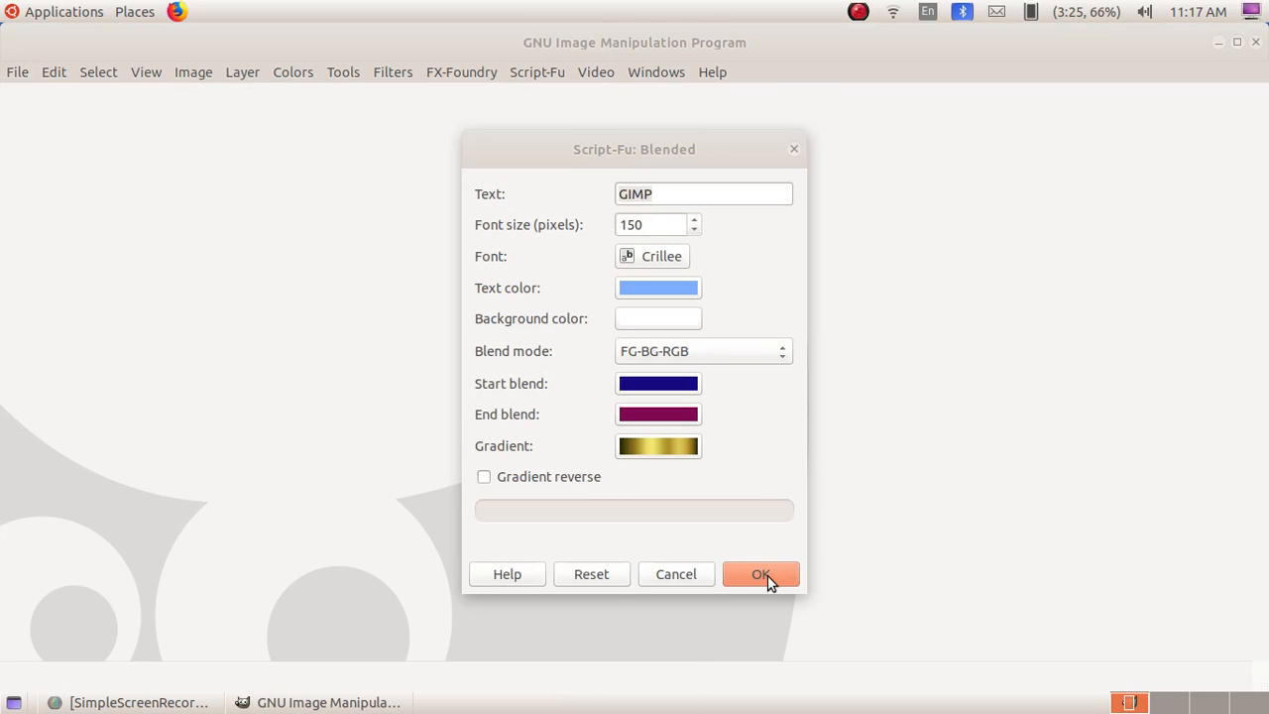
left_click(765, 577)
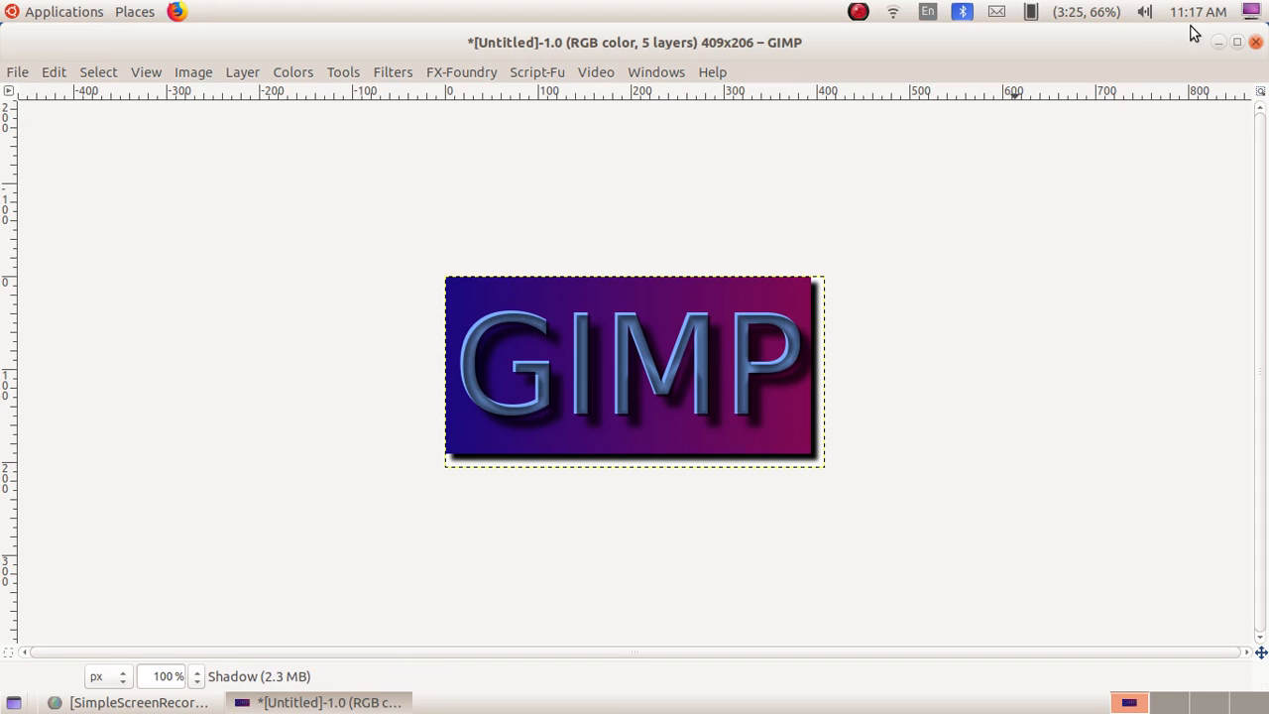
Step: Close the undo history and the Blended logo image, discarding its changes
left_click(53, 74)
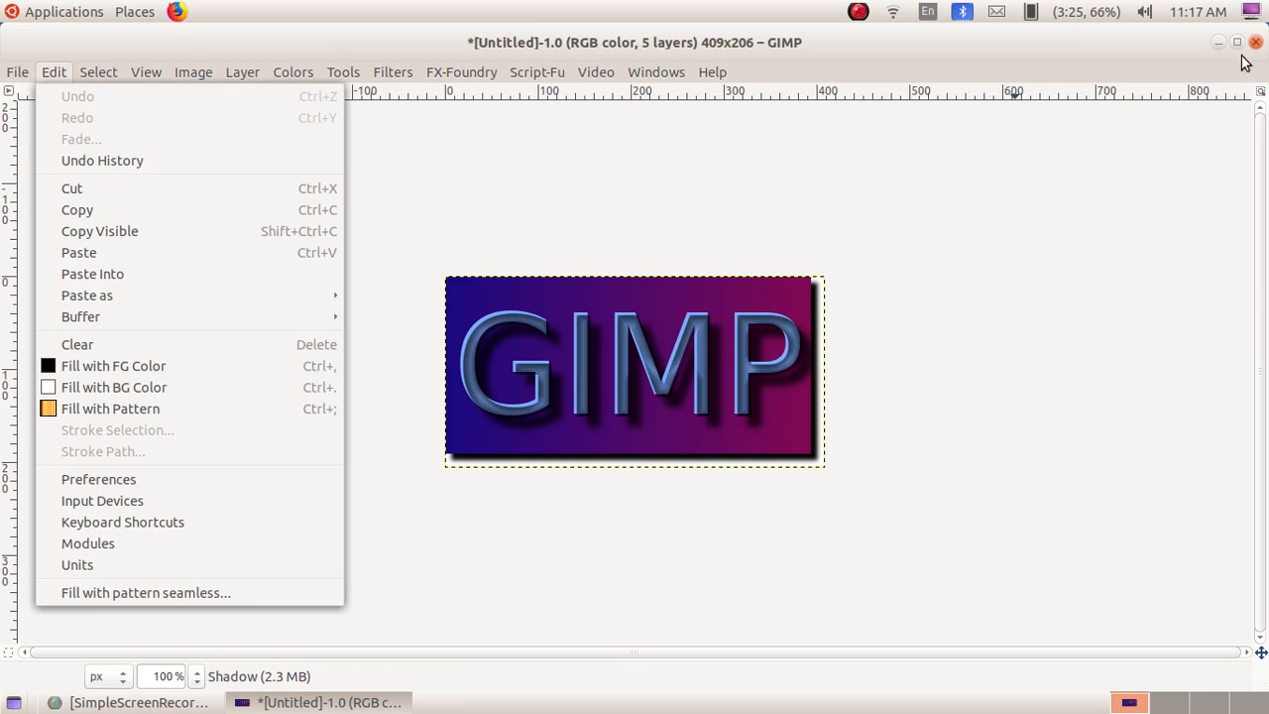
left_click(178, 176)
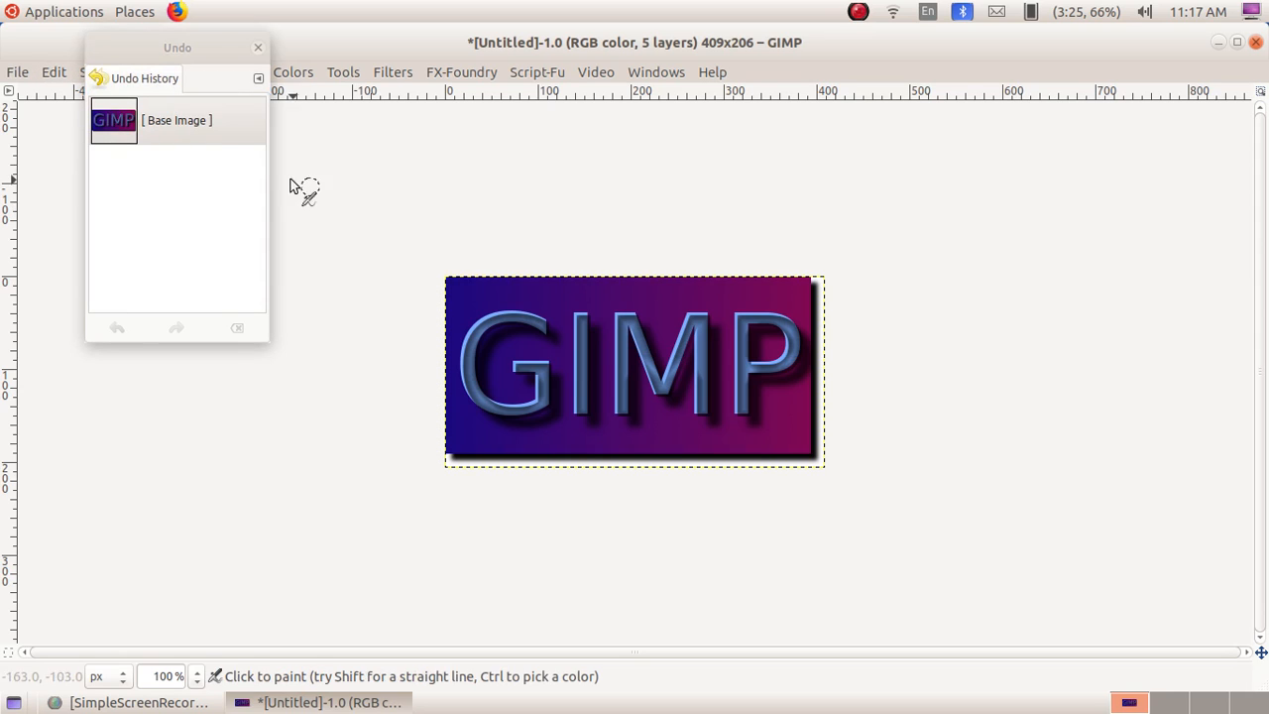
left_click(254, 47)
left_click(1255, 44)
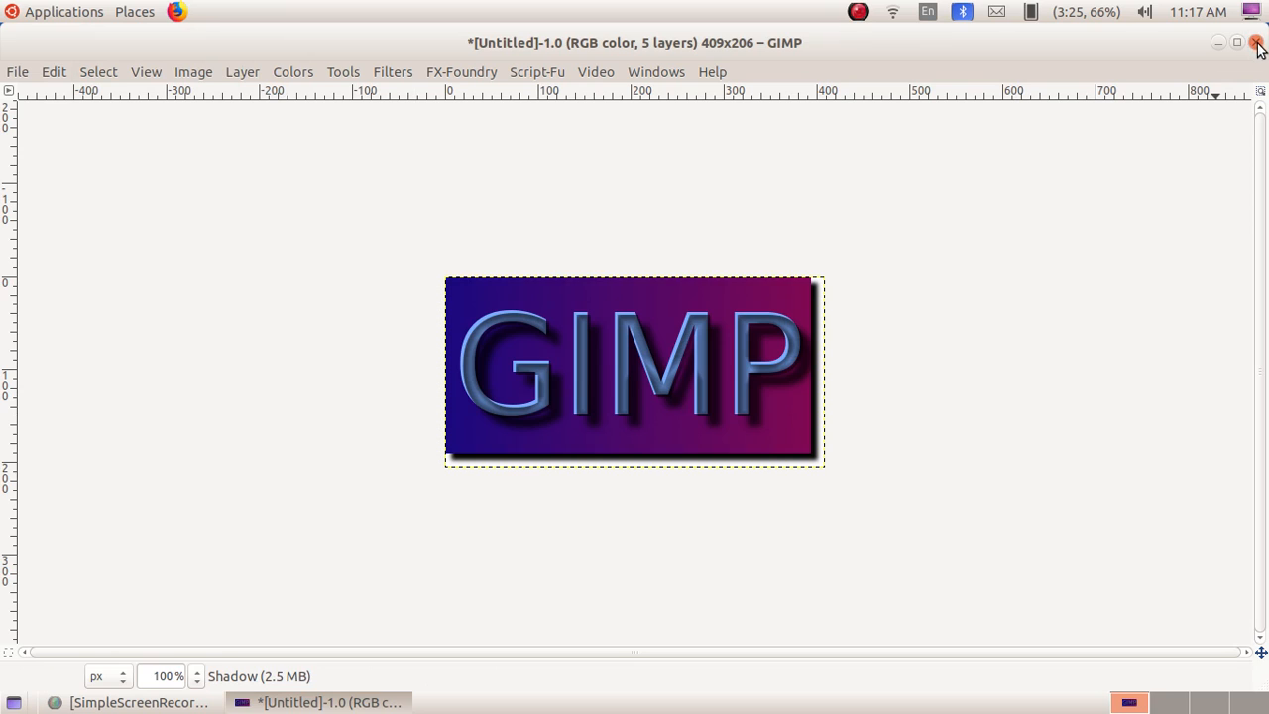
left_click(539, 492)
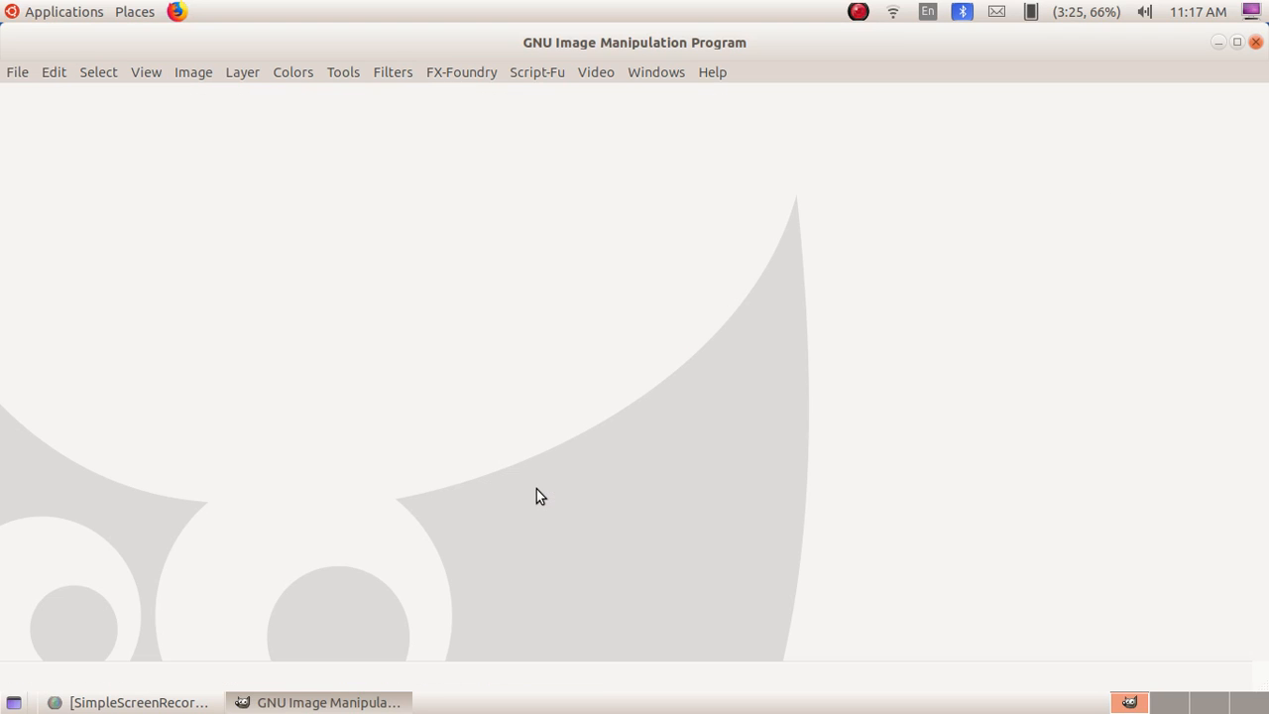
Step: Generate a Starscape script logo with the default text "Nova" and all other settings left at their defaults
left_click(18, 75)
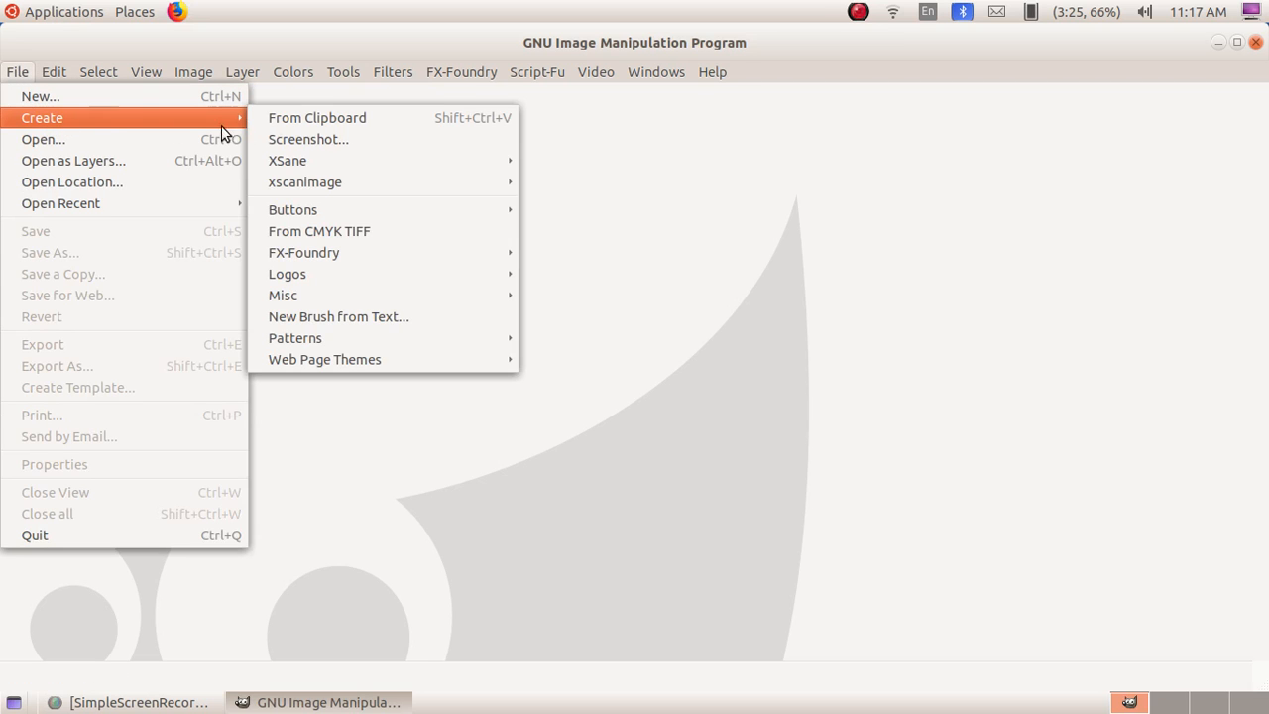
mouse_move(410, 277)
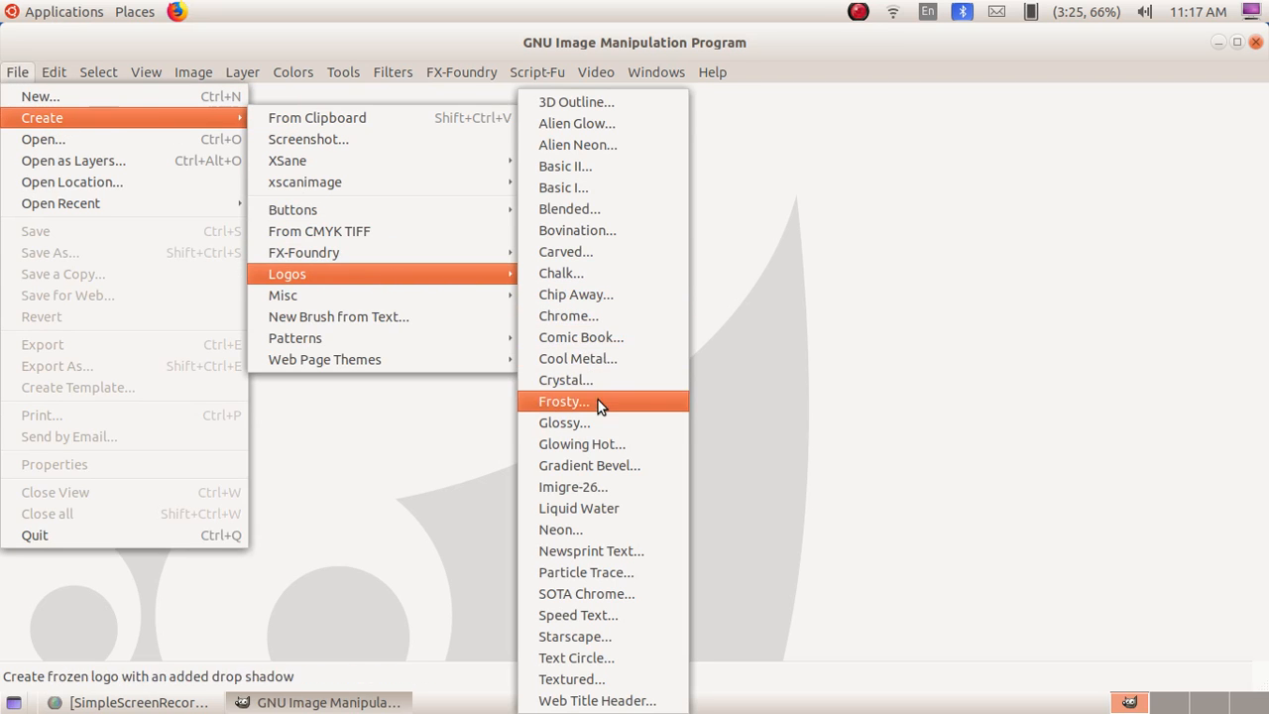
left_click(612, 641)
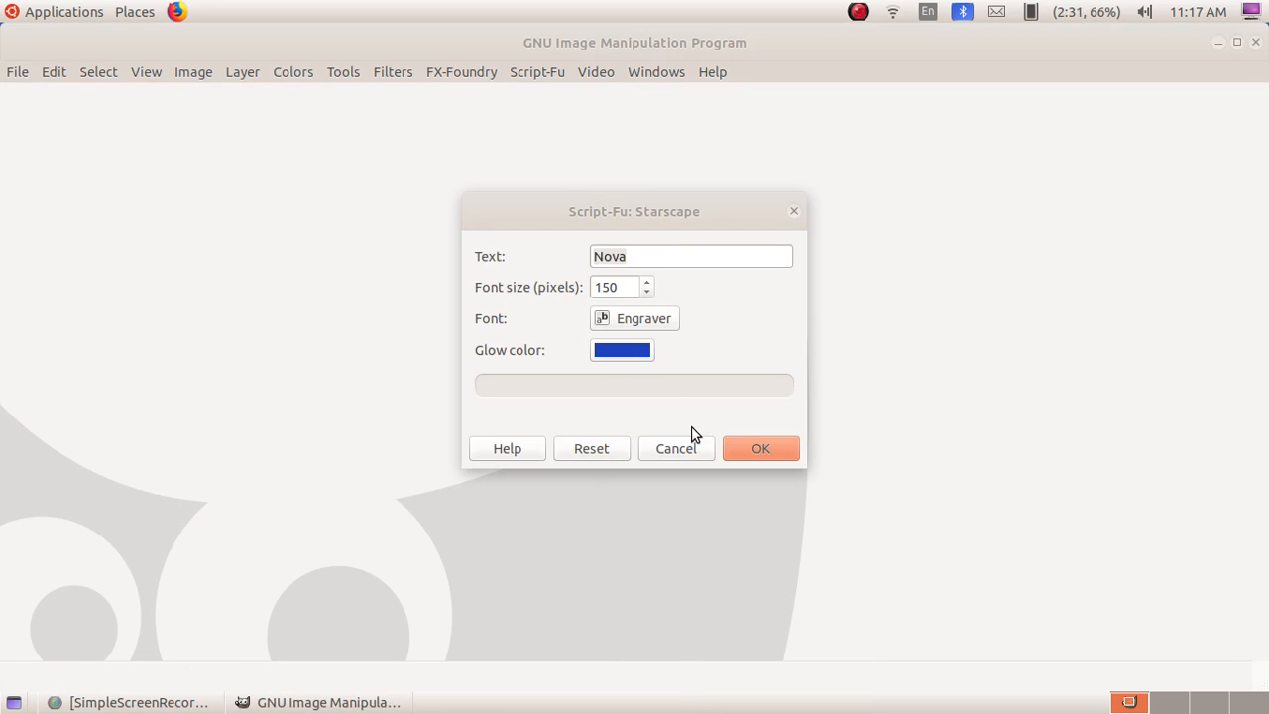
left_click(773, 451)
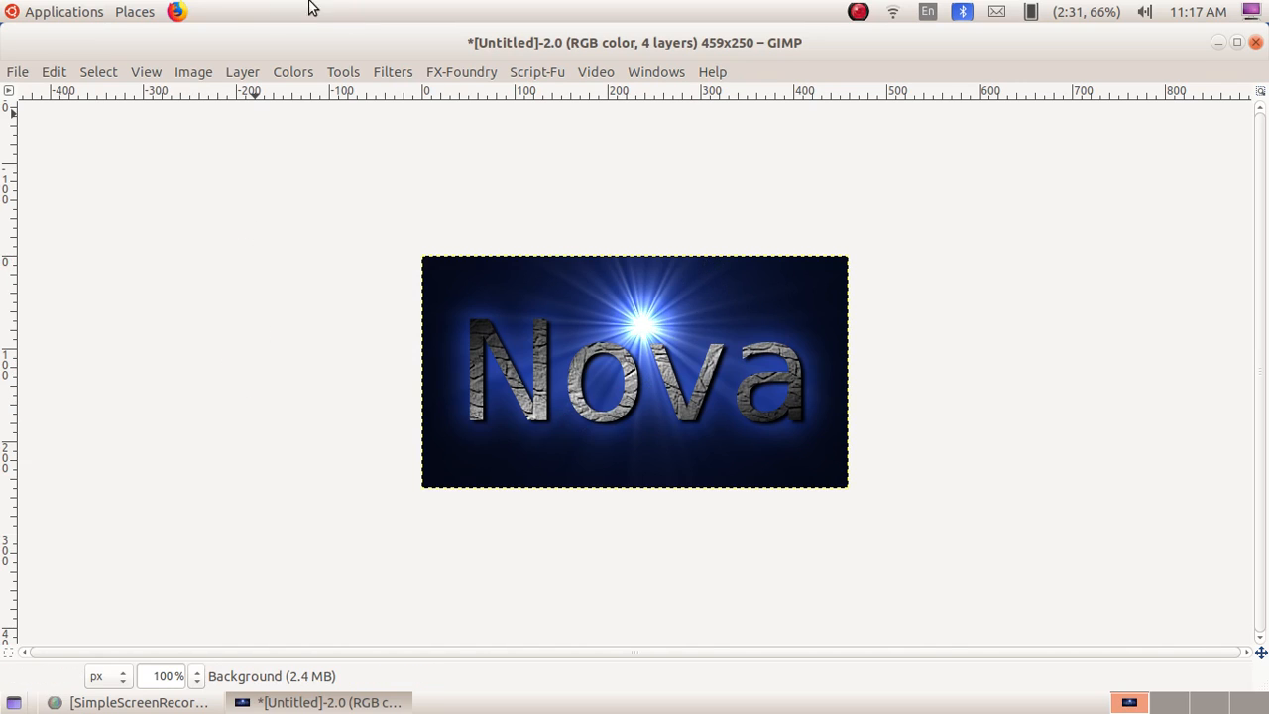
Step: Close the Starscape logo image and discard its changes
left_click(4, 16)
left_click(4, 16)
left_click(1255, 42)
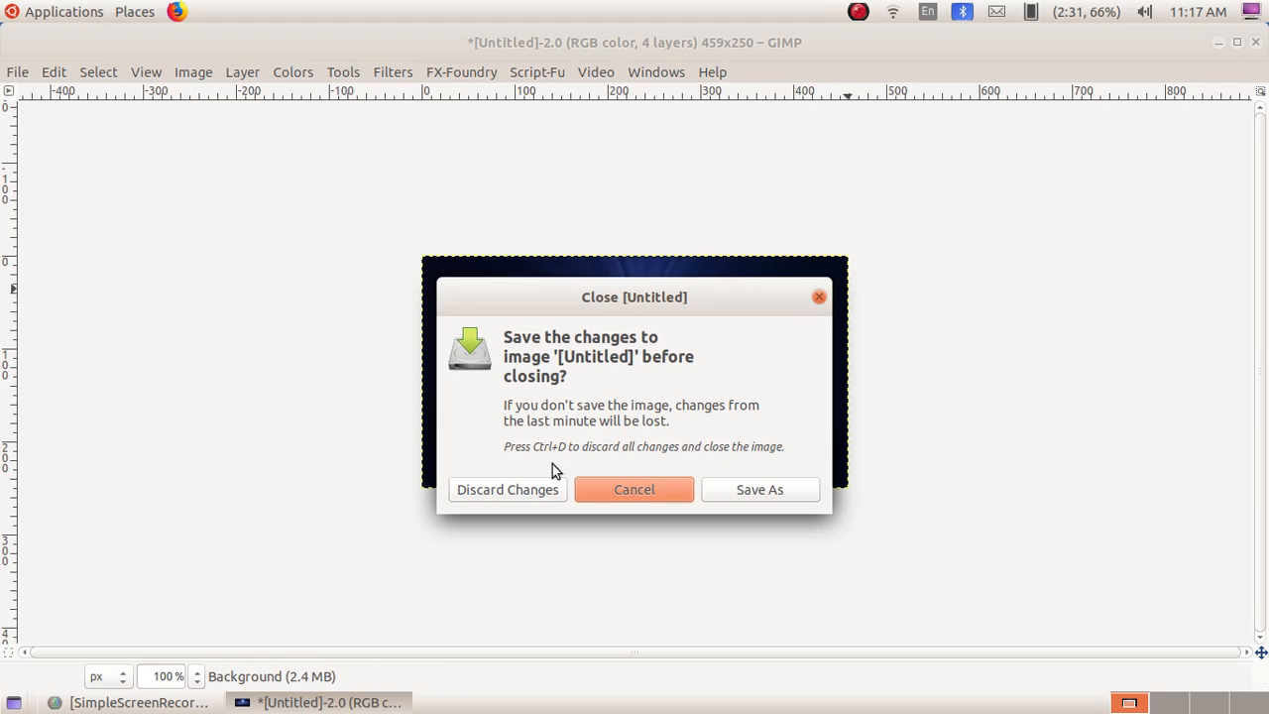
left_click(522, 498)
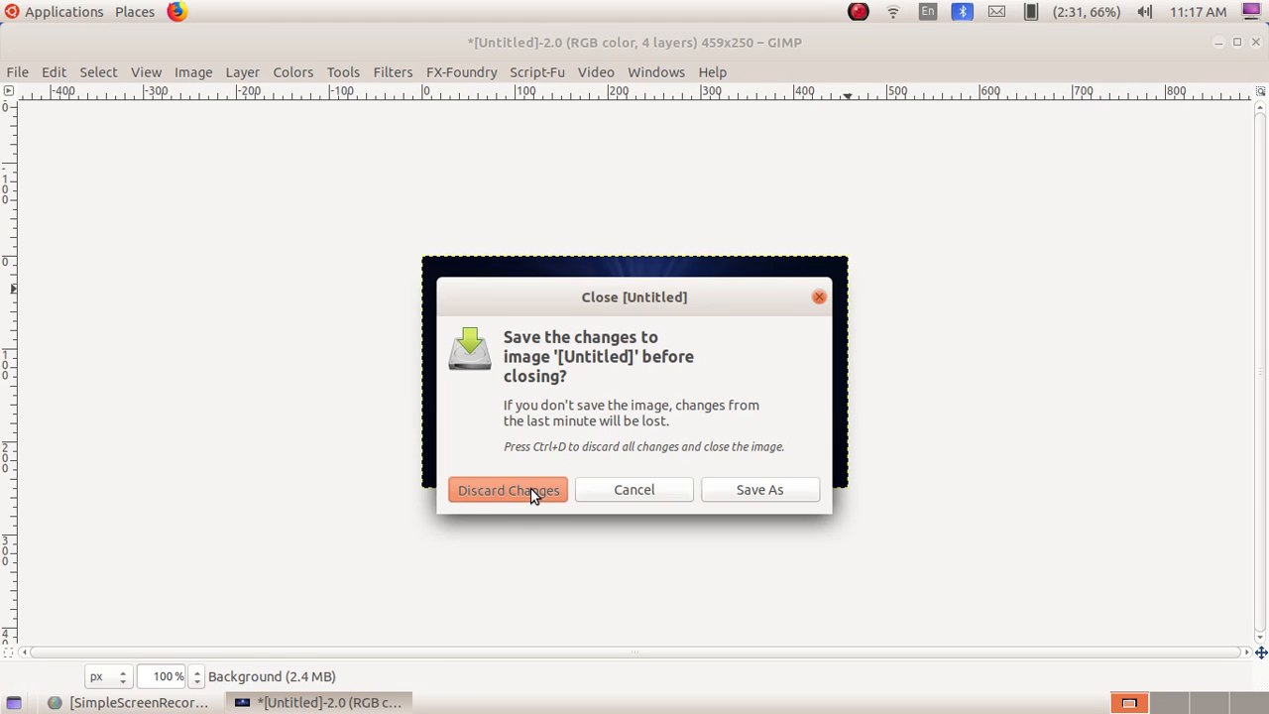
Step: Generate a 3D Outline script logo with the text "GHSS VADAKKUMPAD", keeping the default pattern, font and blur settings
left_click(16, 74)
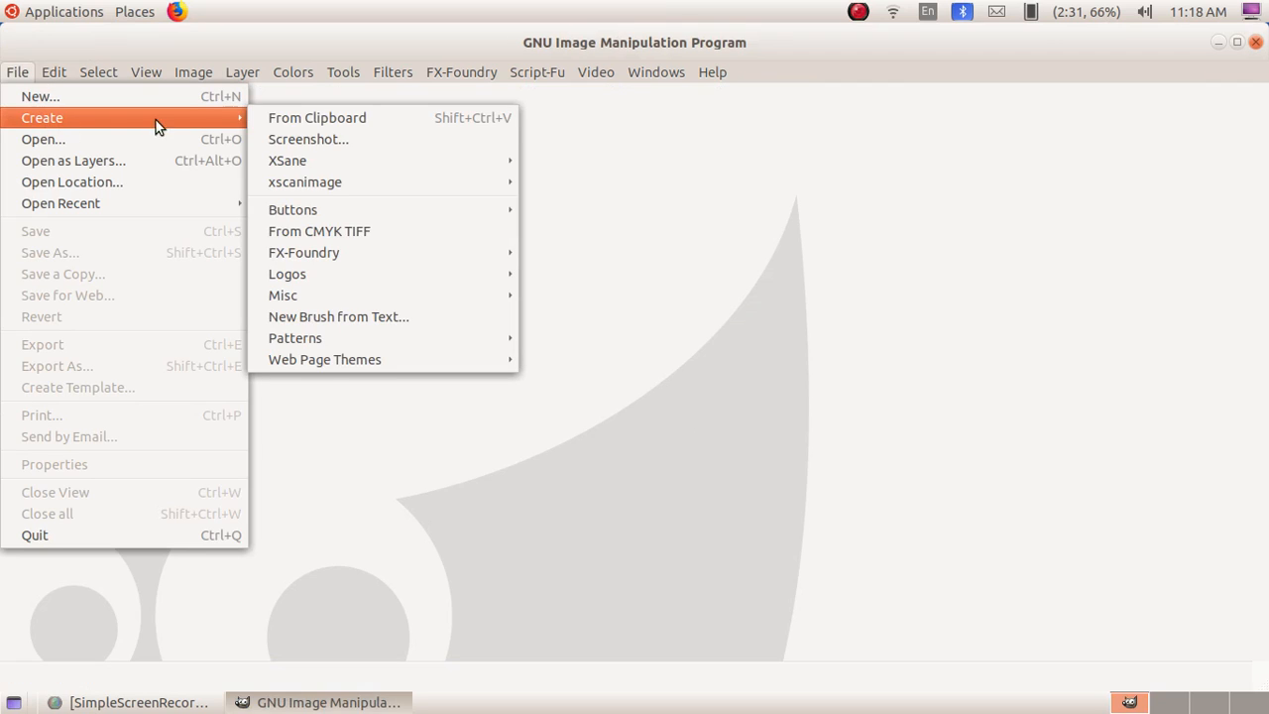
mouse_move(321, 273)
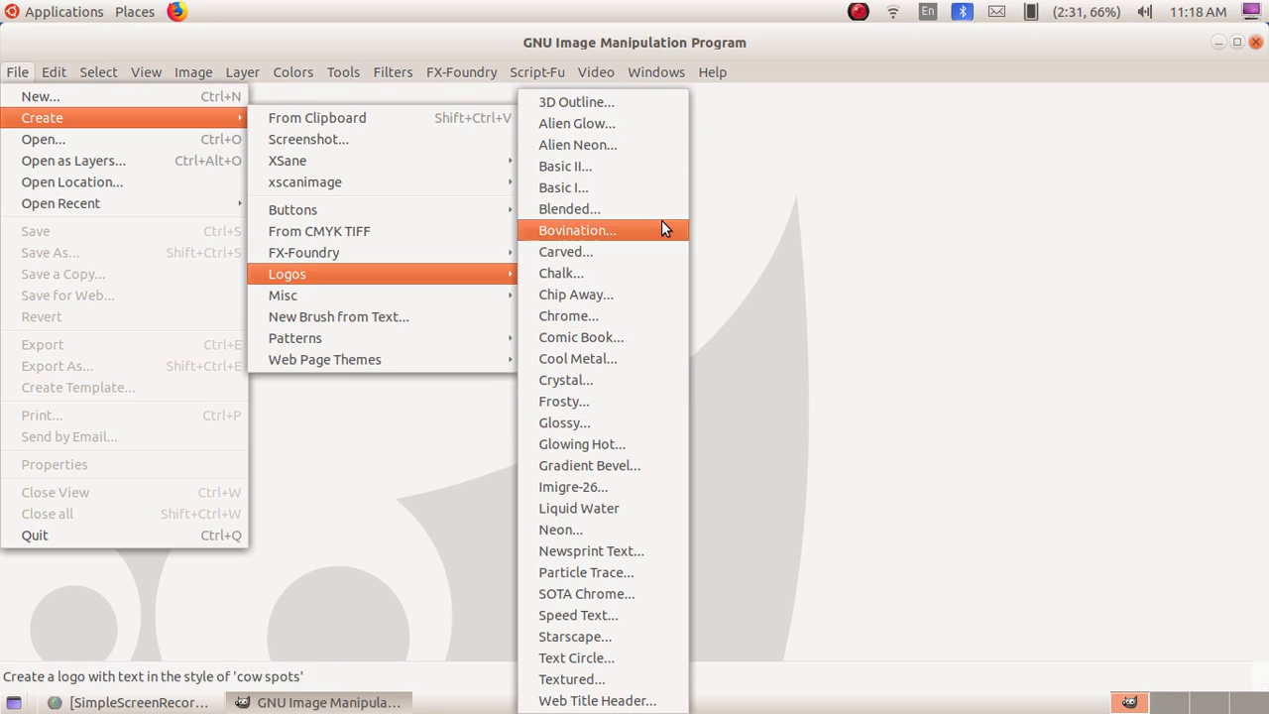
left_click(637, 102)
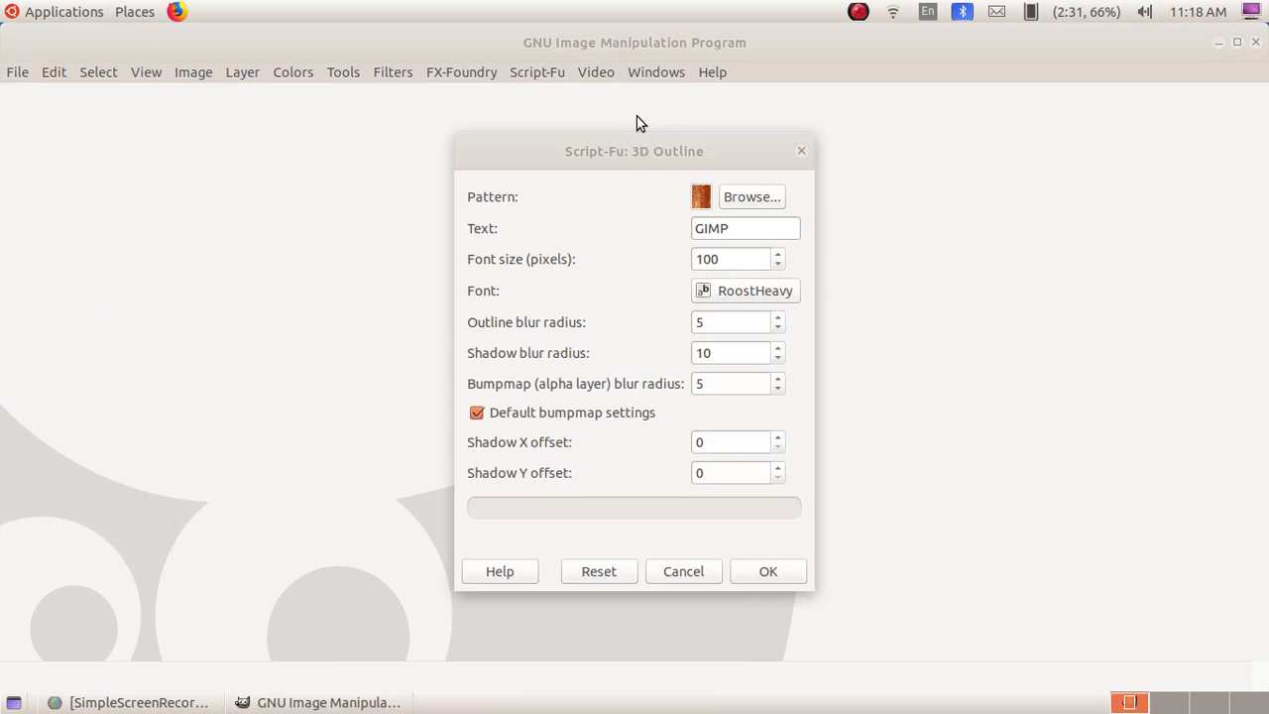
left_click(729, 227)
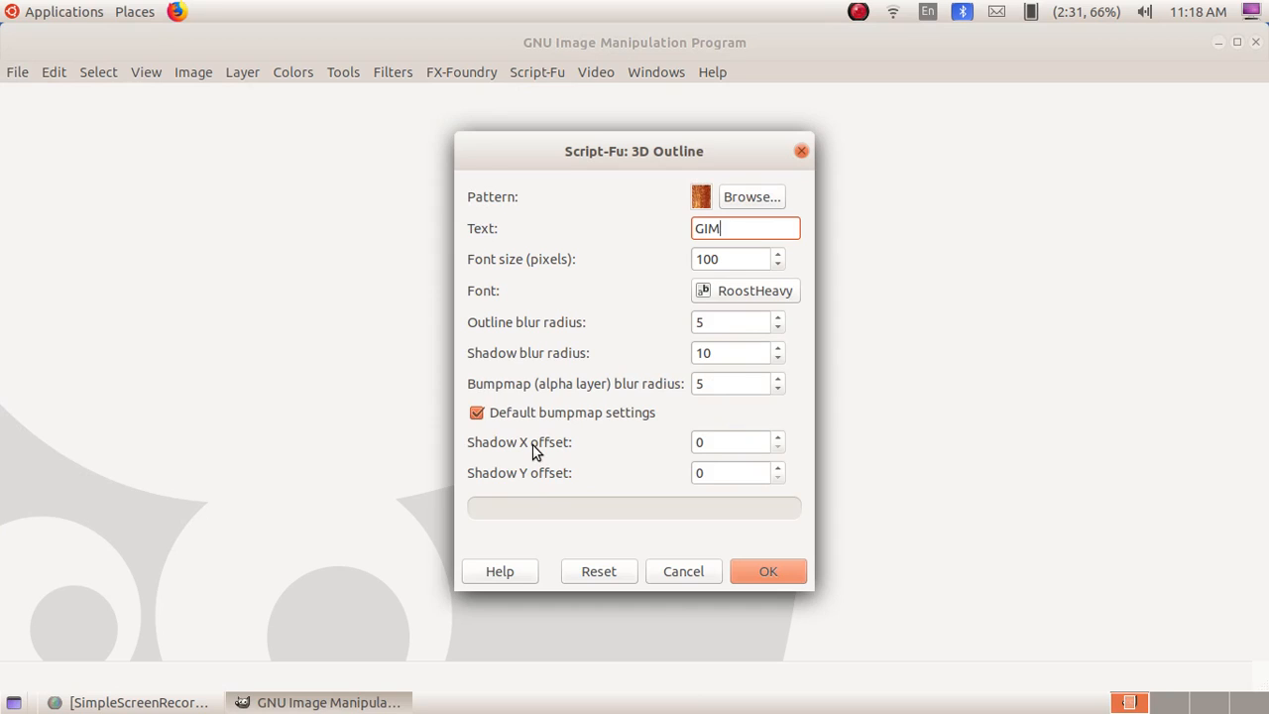
key("BackSpace")
key("BackSpace")
key("BackSpace")
type("MPAD")
left_click(773, 575)
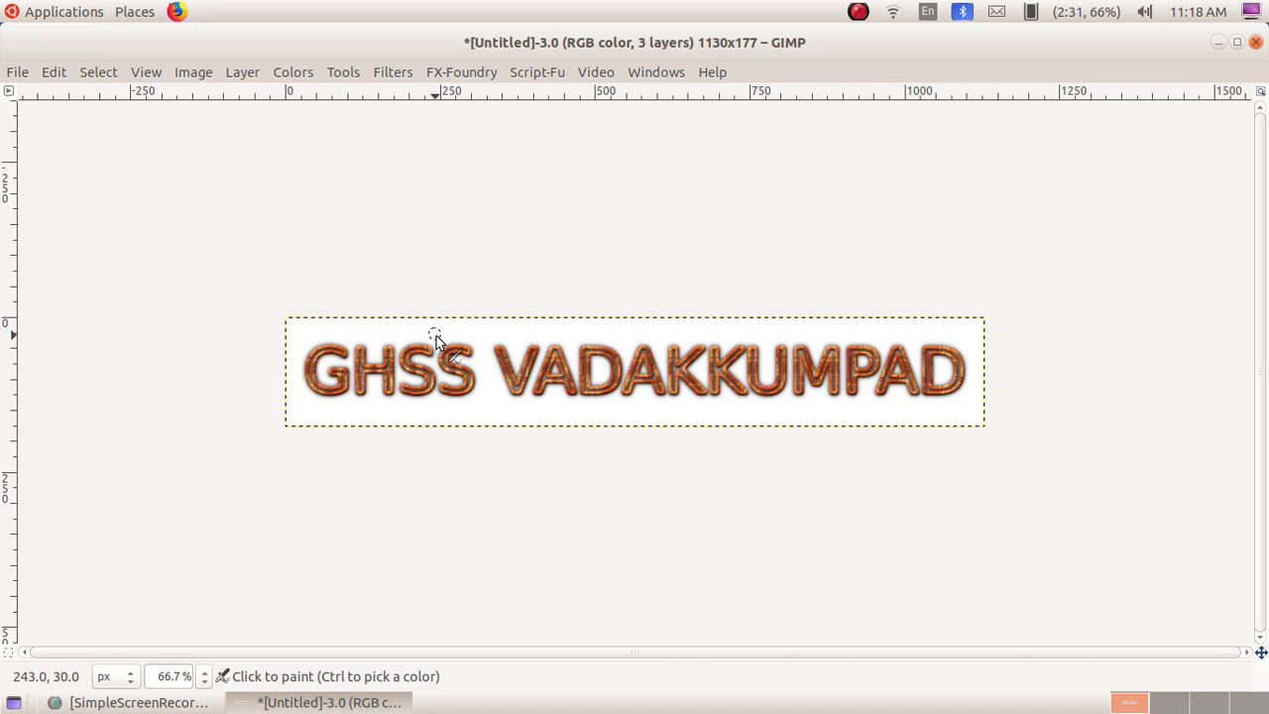
Step: Generate a Text Circle logo reading "GHSS VADAKKUMPAD" with the default radius, angles and font, and close its image window
left_click(15, 72)
mouse_move(51, 117)
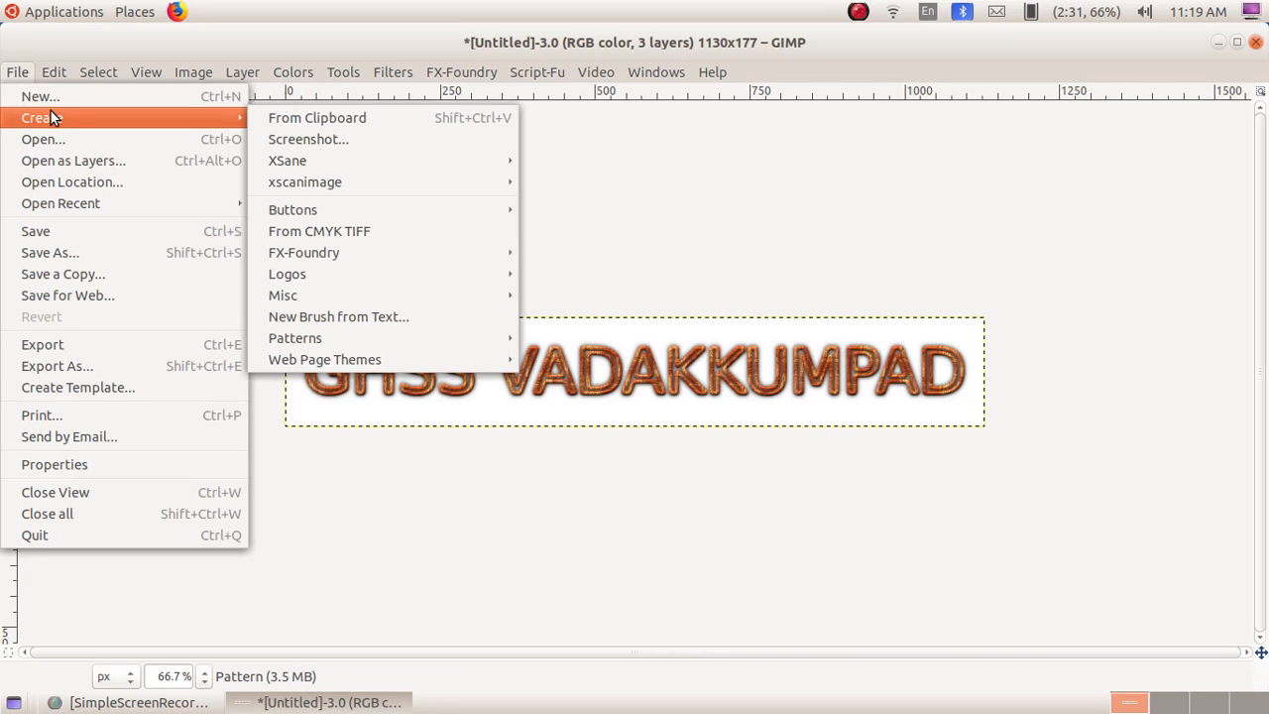
mouse_move(405, 274)
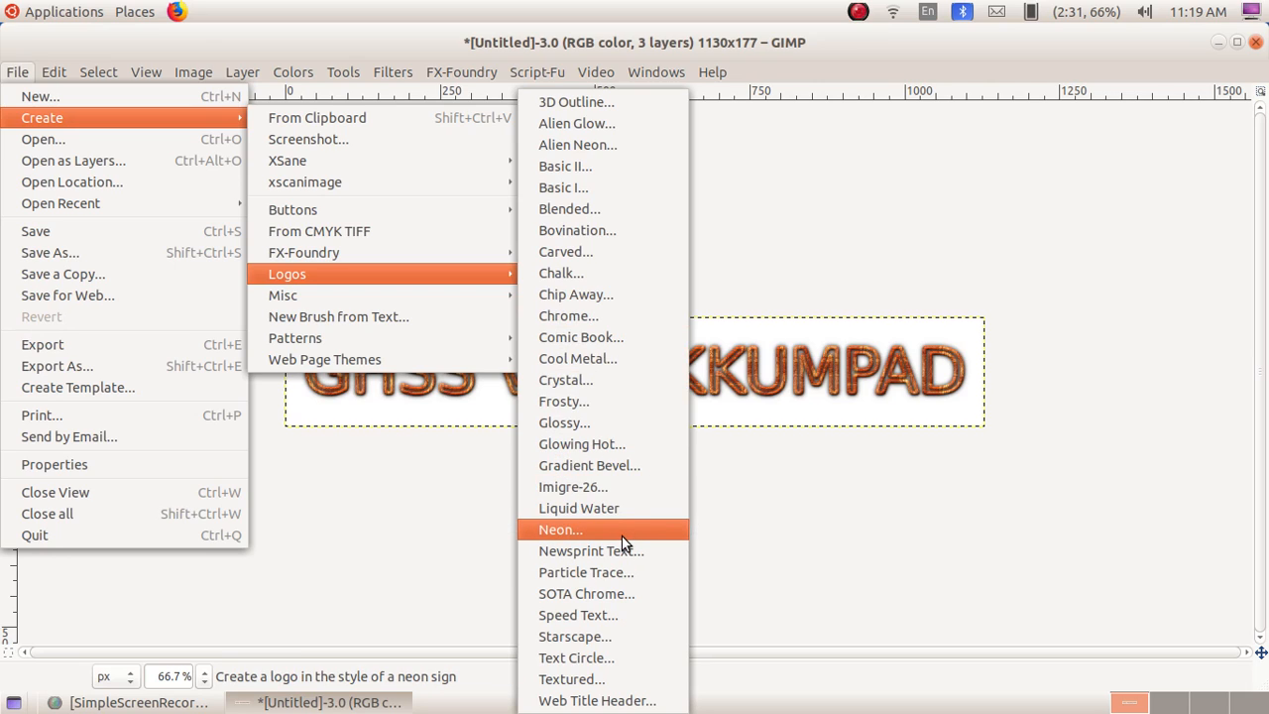
left_click(636, 661)
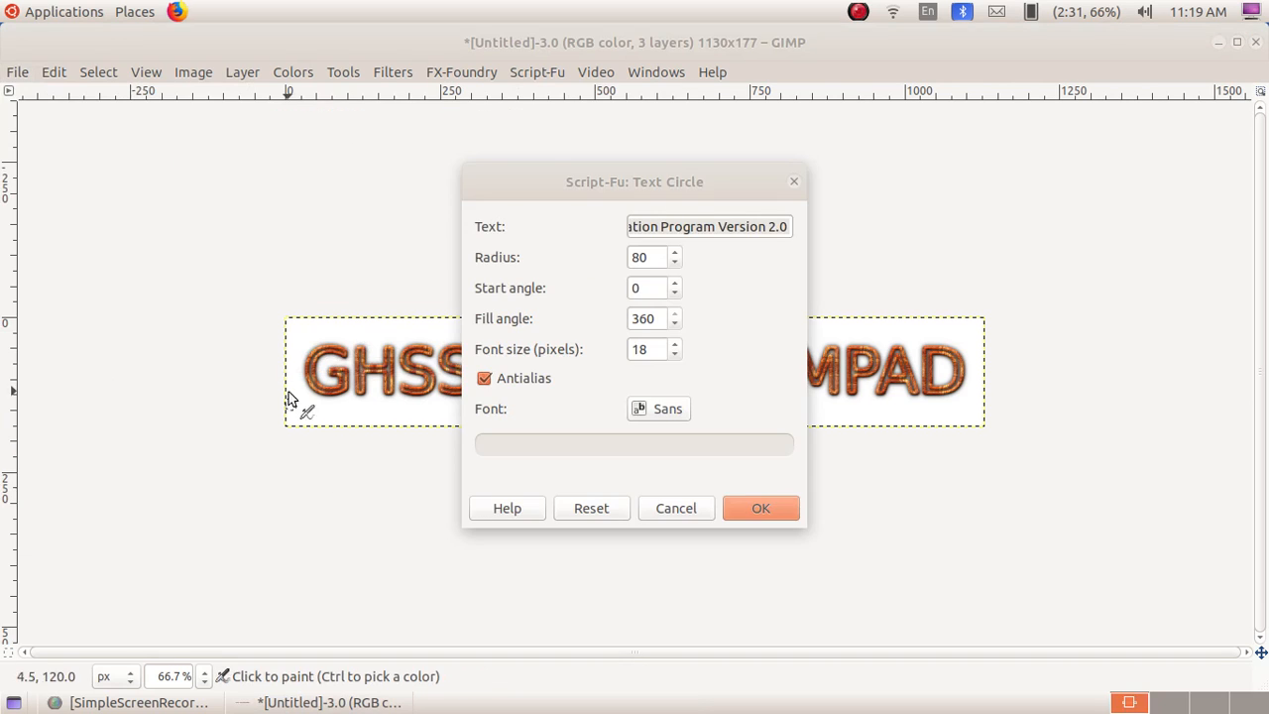
left_click(788, 223)
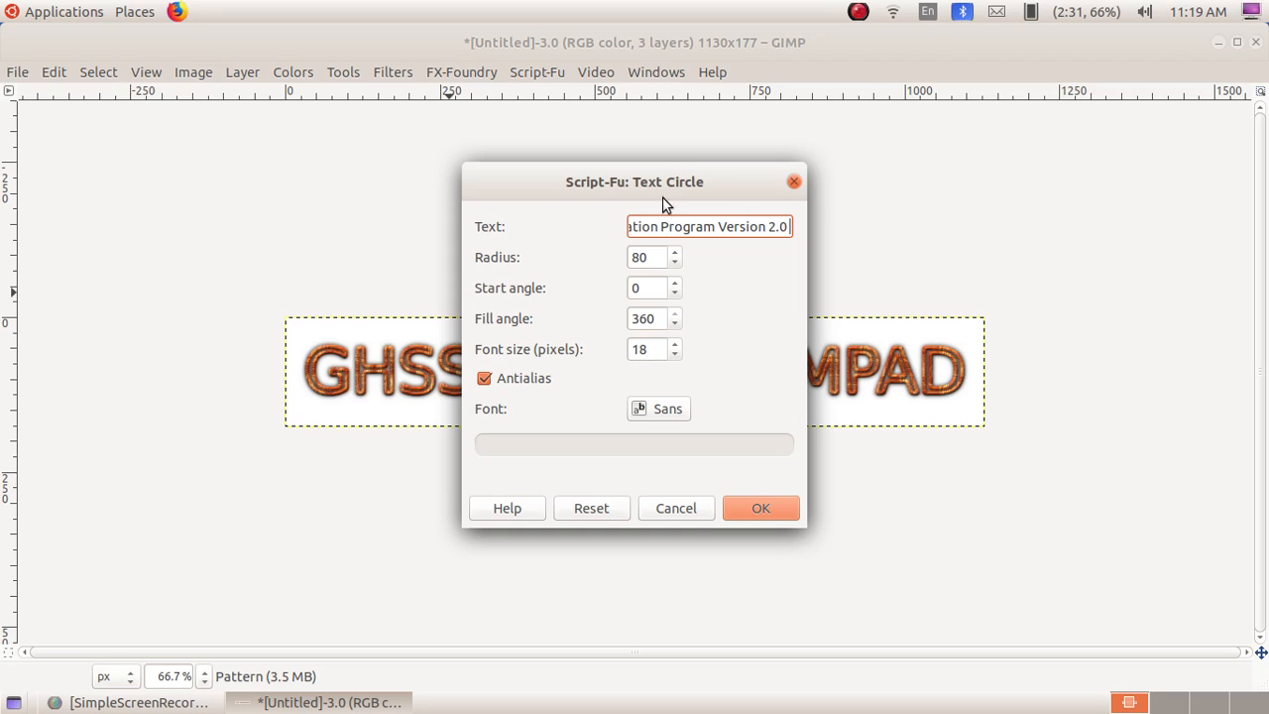
key("BackSpace")
key("BackSpace")
key("BackSpace")
key("BackSpace")
key("BackSpace")
key("BackSpace")
key("BackSpace")
key("BackSpace")
key("BackSpace")
key("BackSpace")
key("BackSpace")
key("BackSpace")
key("BackSpace")
key("BackSpace")
key("BackSpace")
key("BackSpace")
key("BackSpace")
key("BackSpace")
key("BackSpace")
key("BackSpace")
key("BackSpace")
key("BackSpace")
key("BackSpace")
key("BackSpace")
right_click(664, 166)
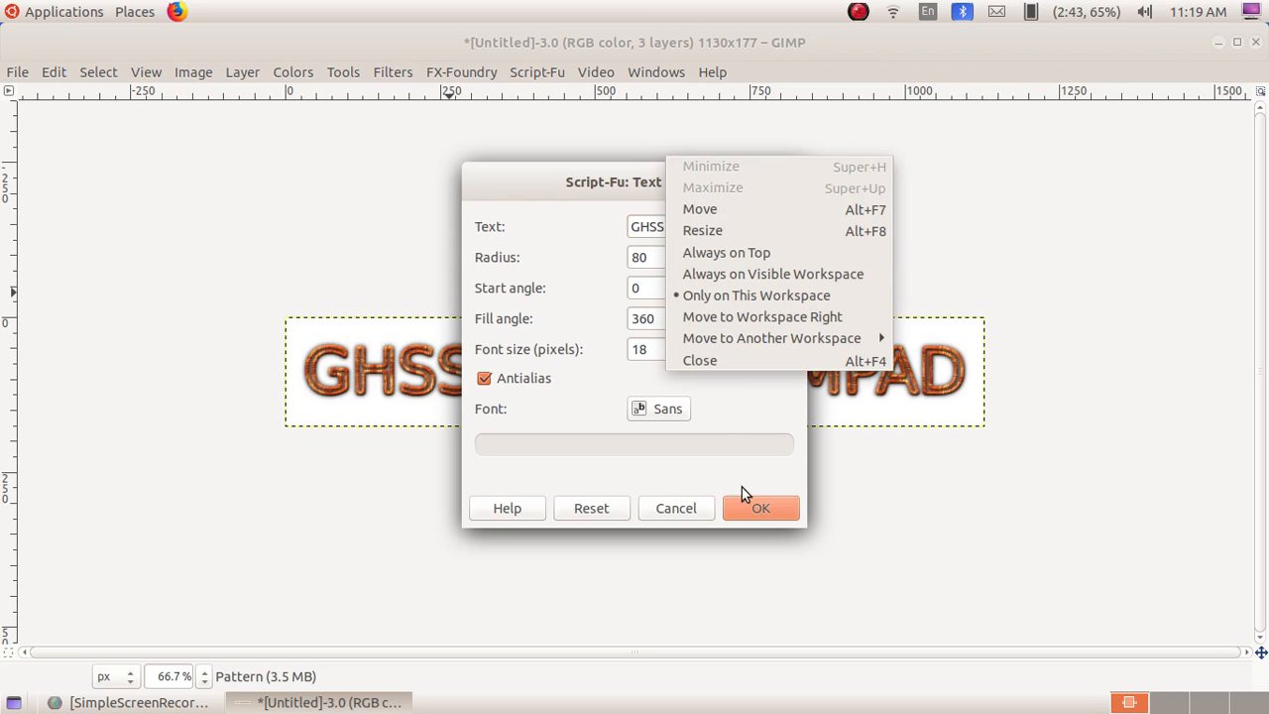
left_click(756, 514)
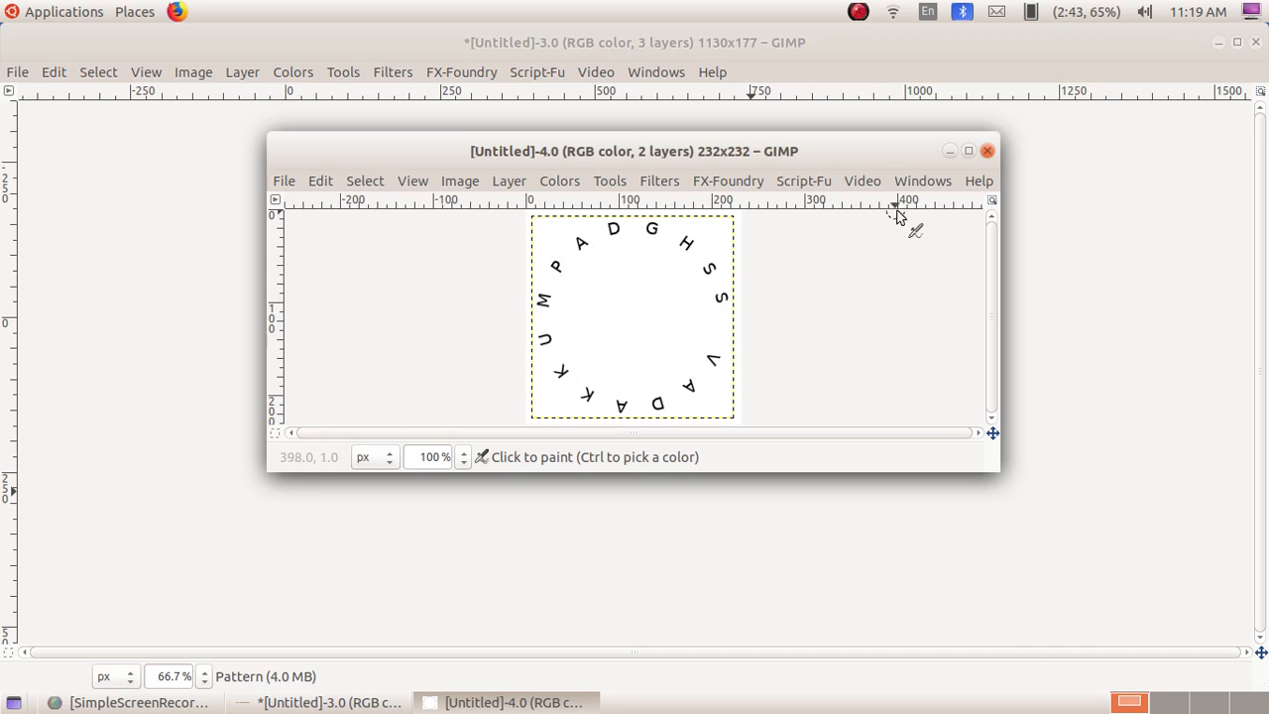
left_click(986, 152)
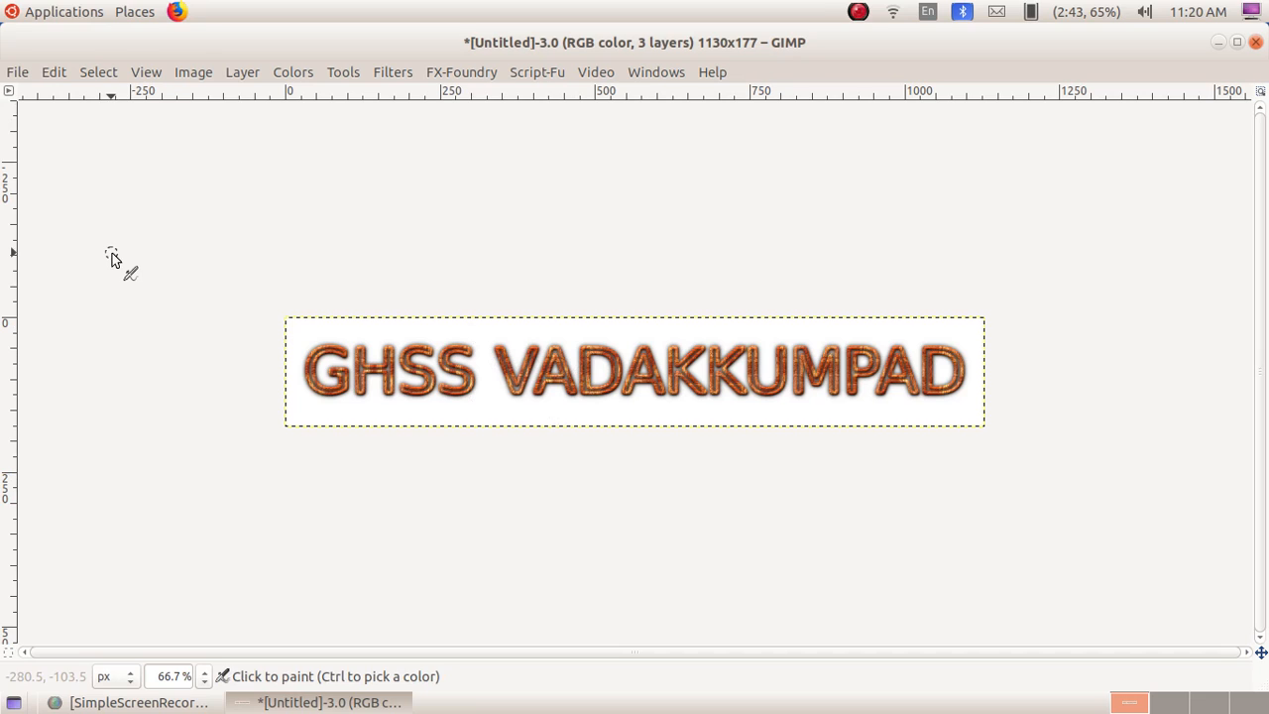
Step: Start exporting the GHSS VADAKKUMPAD 3D Outline logo and name the export file LOGO.png
left_click(17, 75)
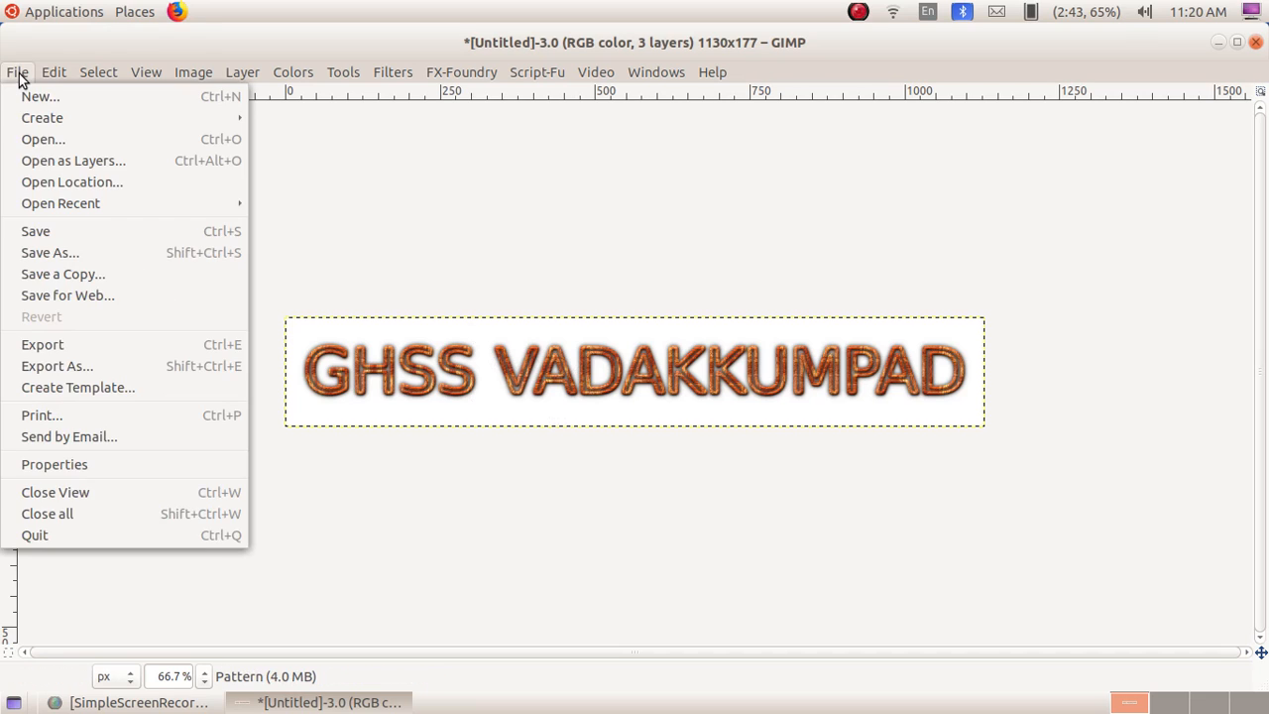
left_click(107, 347)
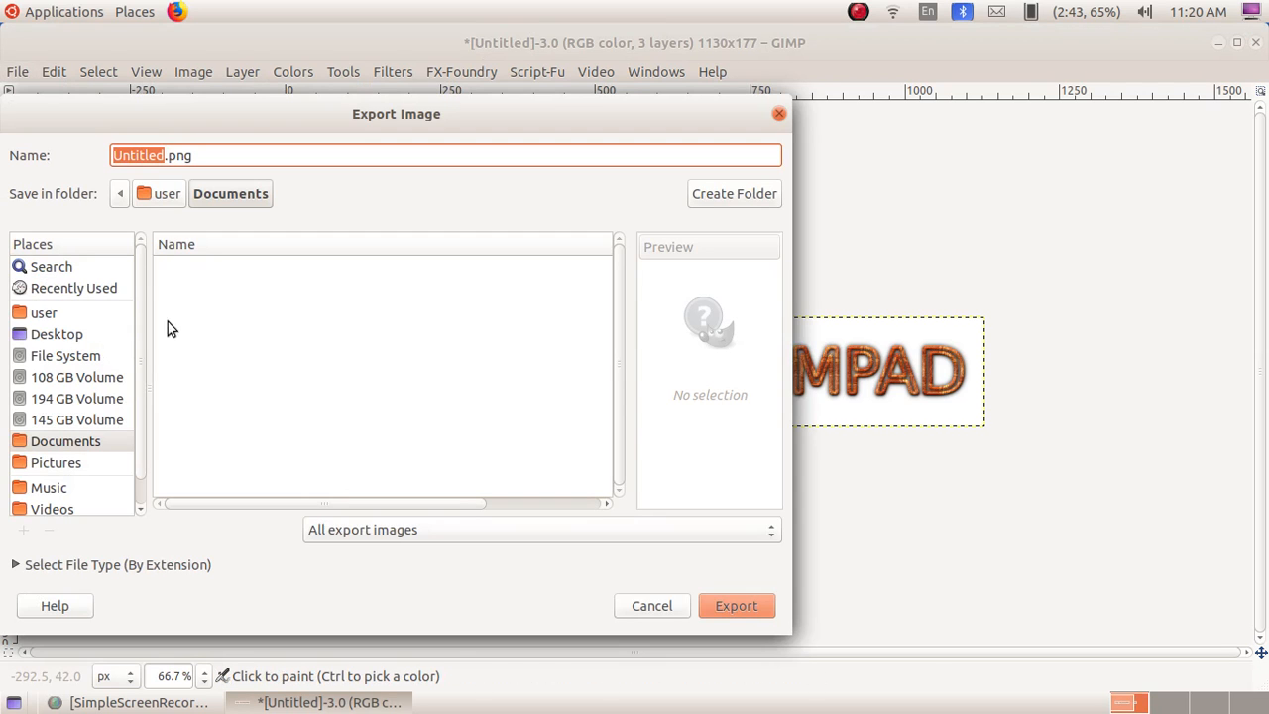
left_click(163, 155)
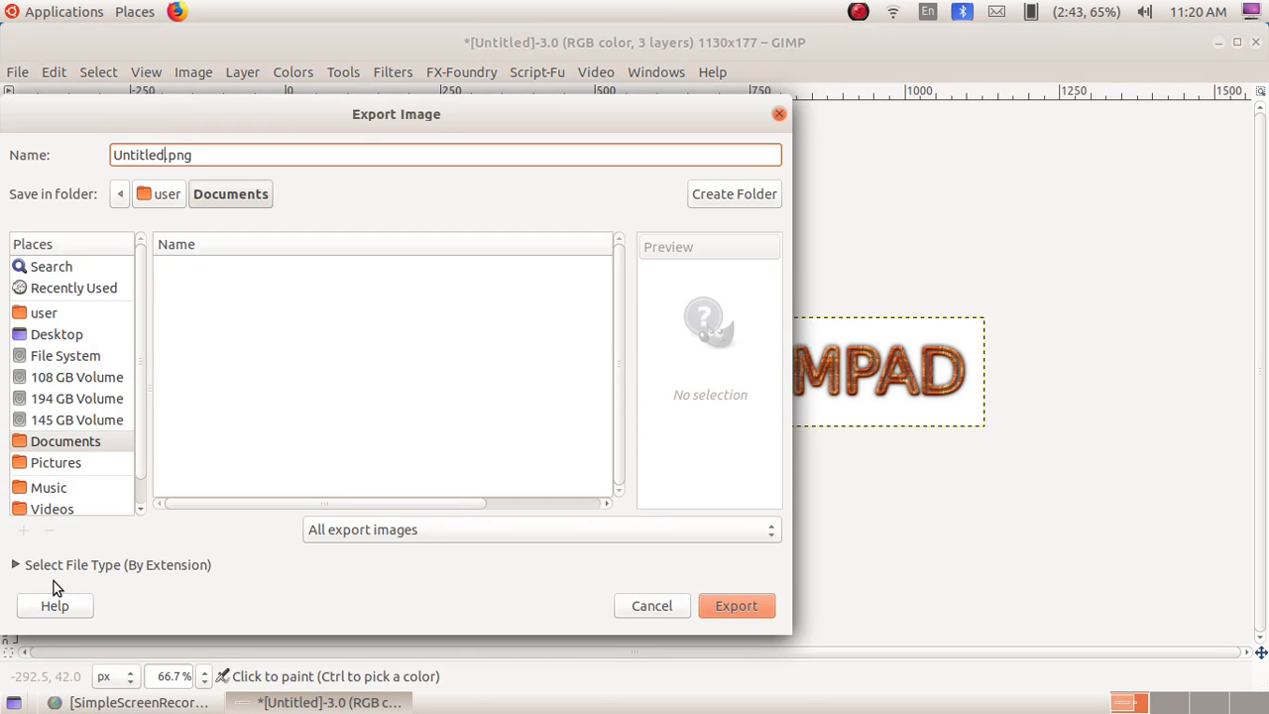
key("BackSpace")
key("BackSpace")
key("BackSpace")
key("BackSpace")
key("BackSpace")
key("BackSpace")
key("BackSpace")
key("BackSpace")
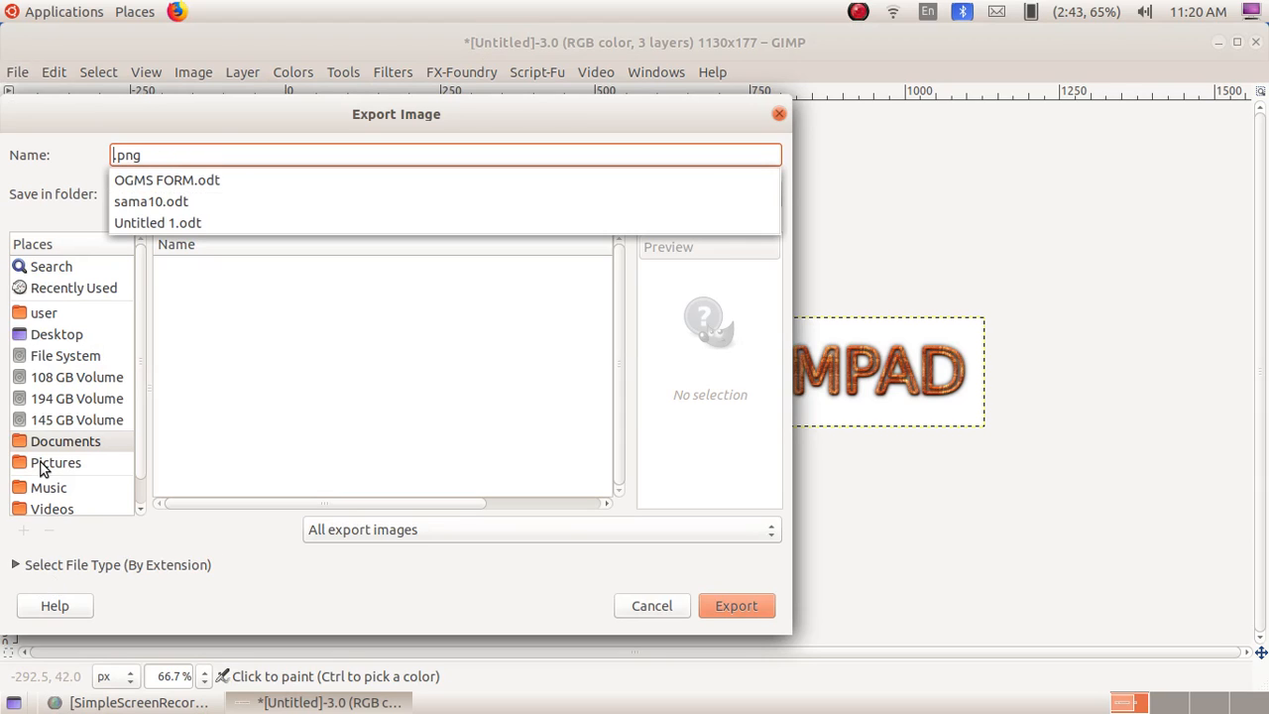
type("LOGO")
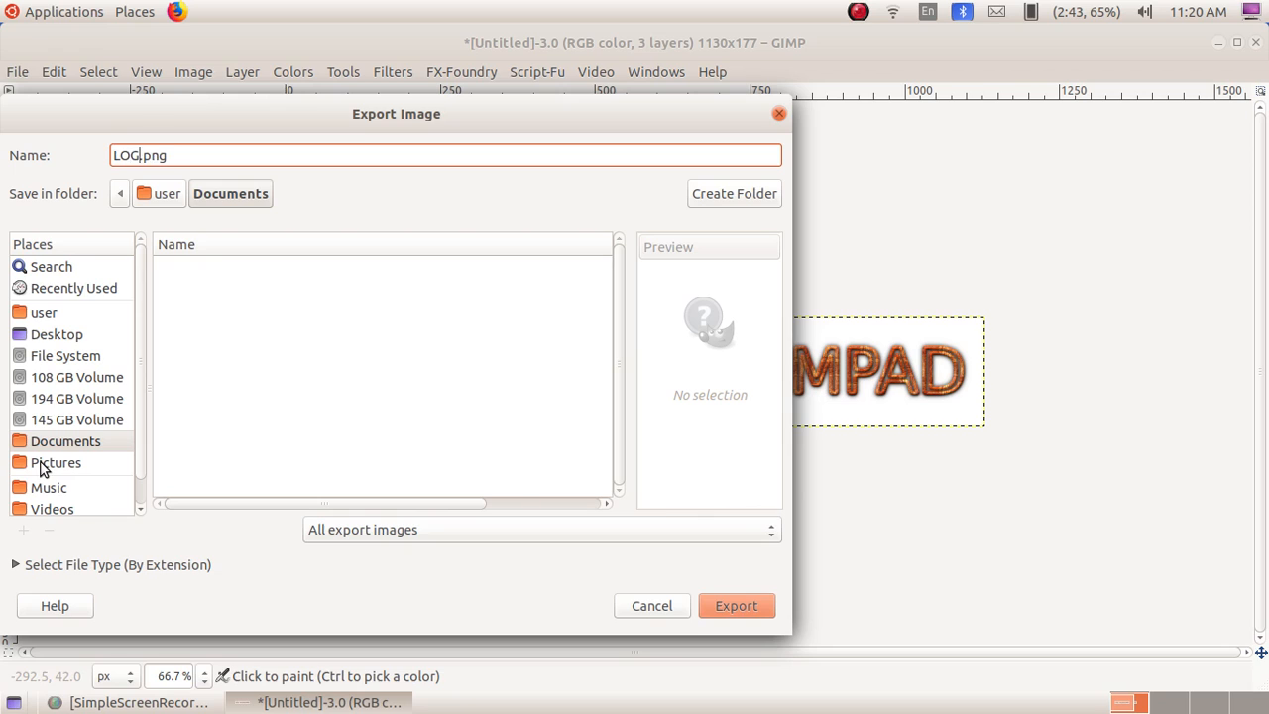
Step: Choose the Desktop as the destination folder and export the PNG with the preset options at compression level 9
right_click(43, 465)
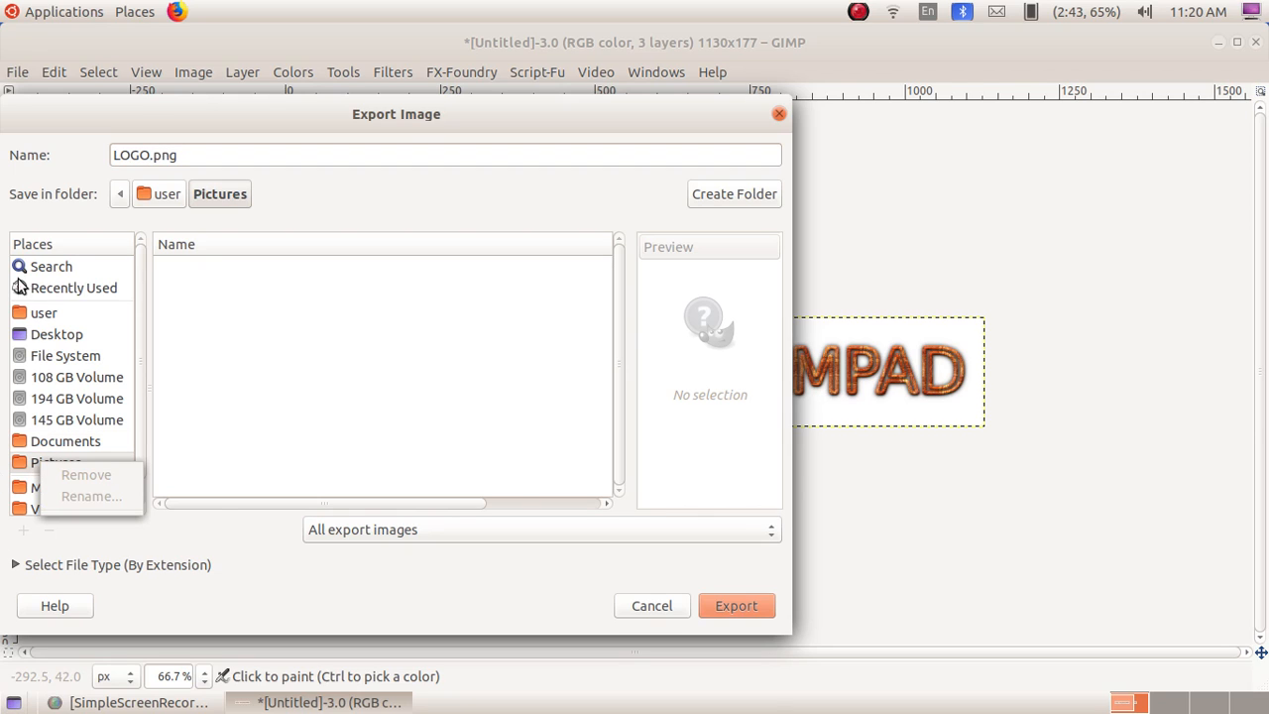
key("Escape")
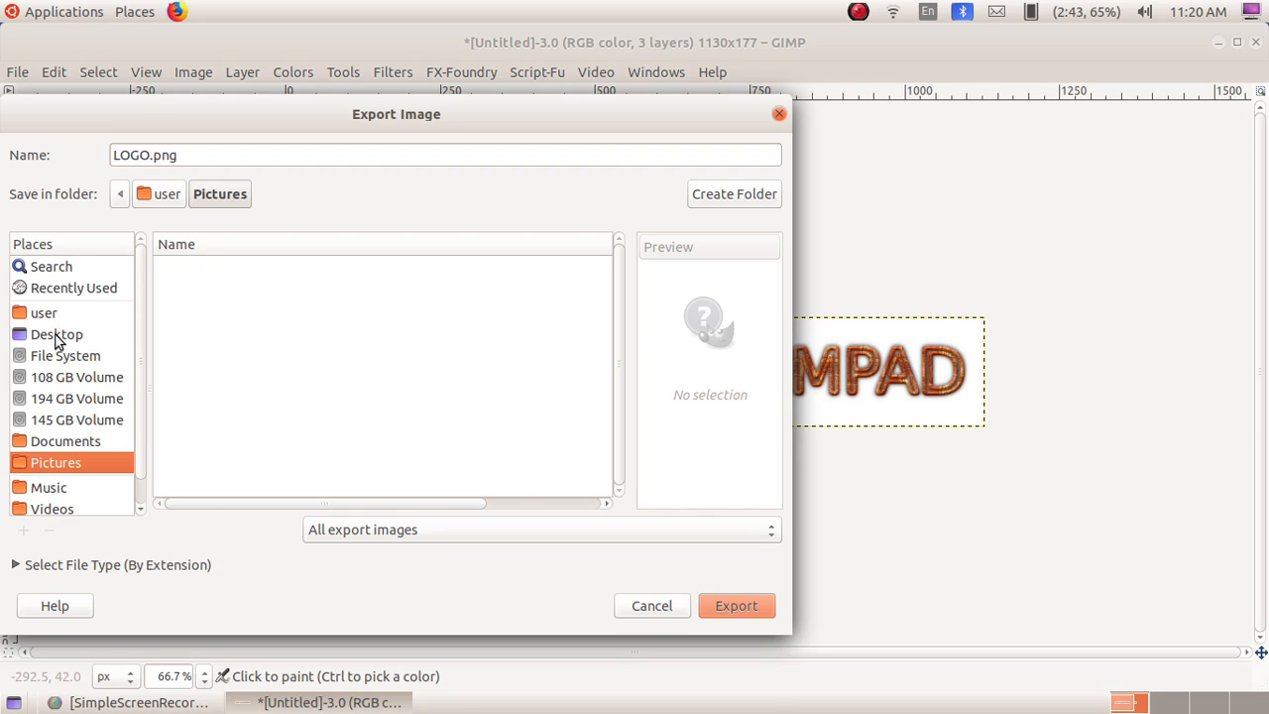
left_click(57, 335)
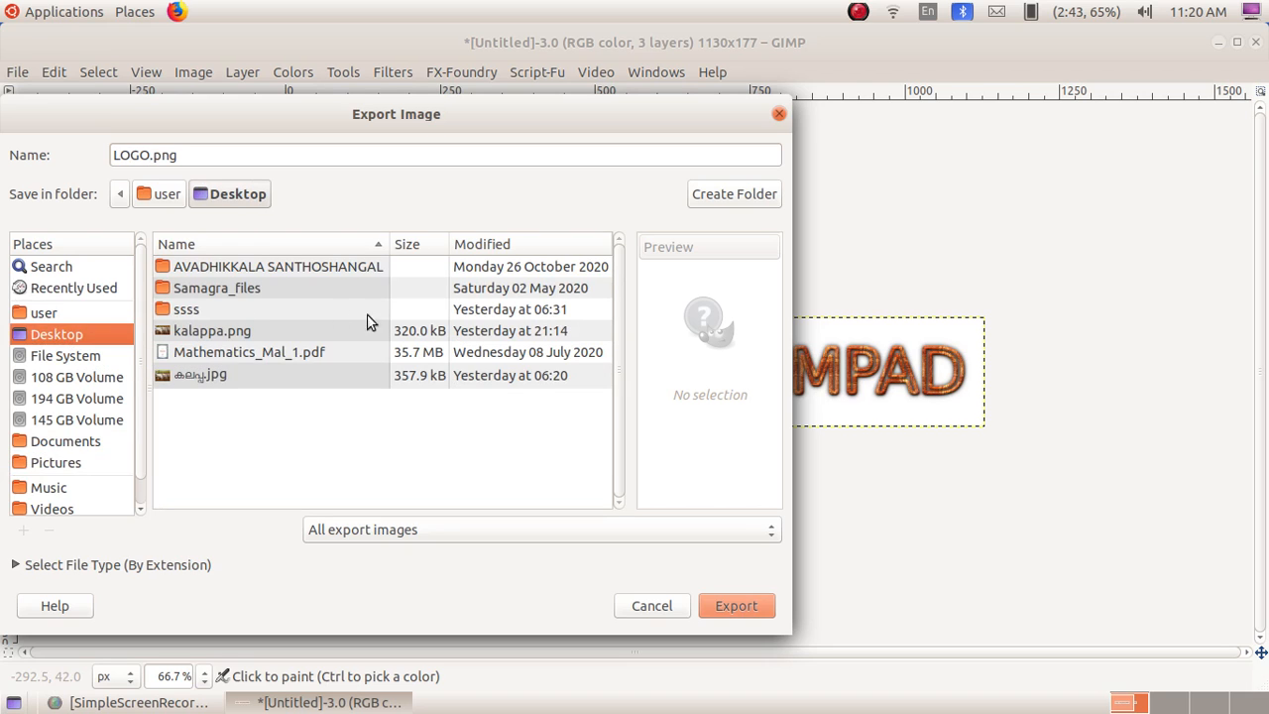
left_click(745, 610)
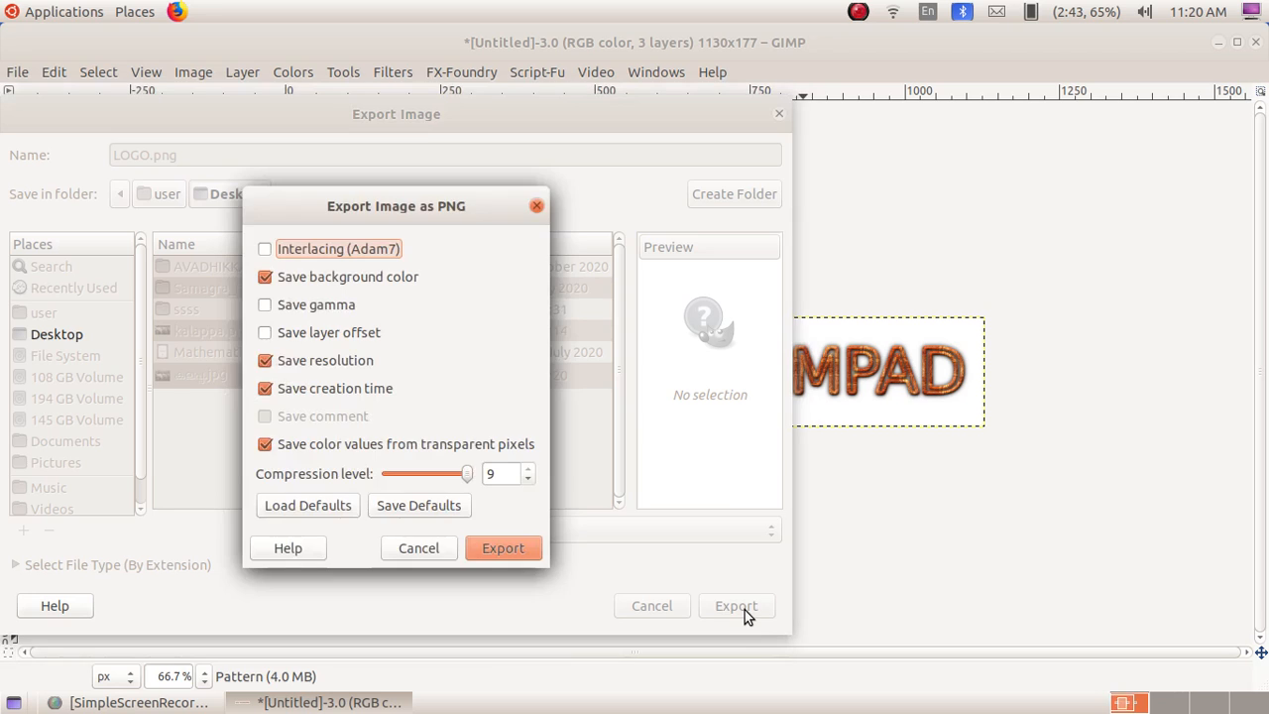
left_click(491, 547)
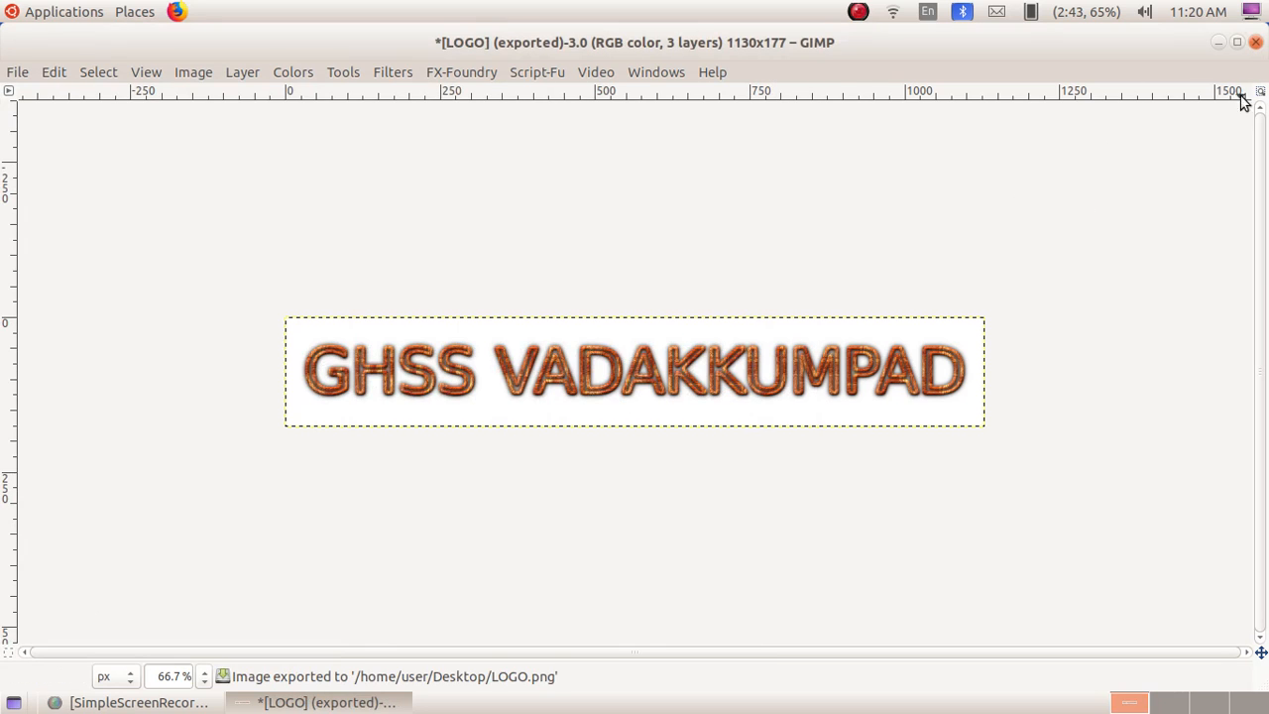
Step: Close the exported logo image, discarding its unsaved changes, and quit the image editor
left_click(1255, 42)
left_click(515, 531)
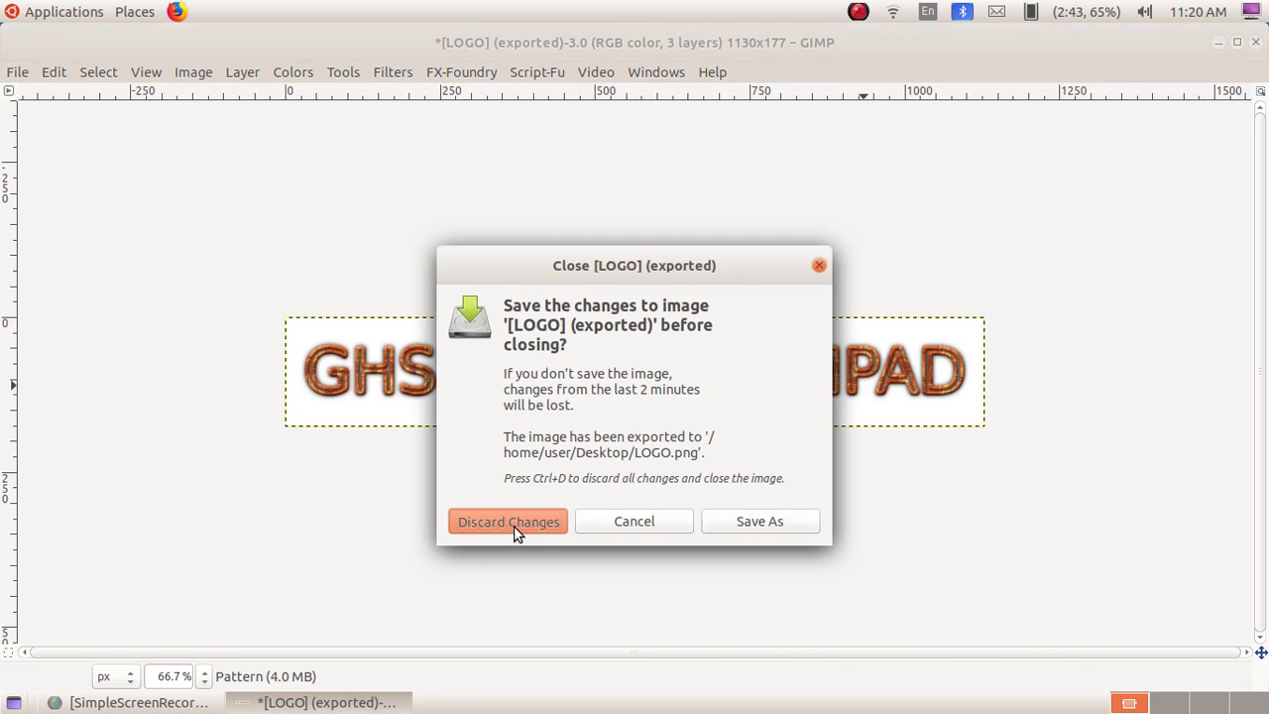
left_click(1255, 43)
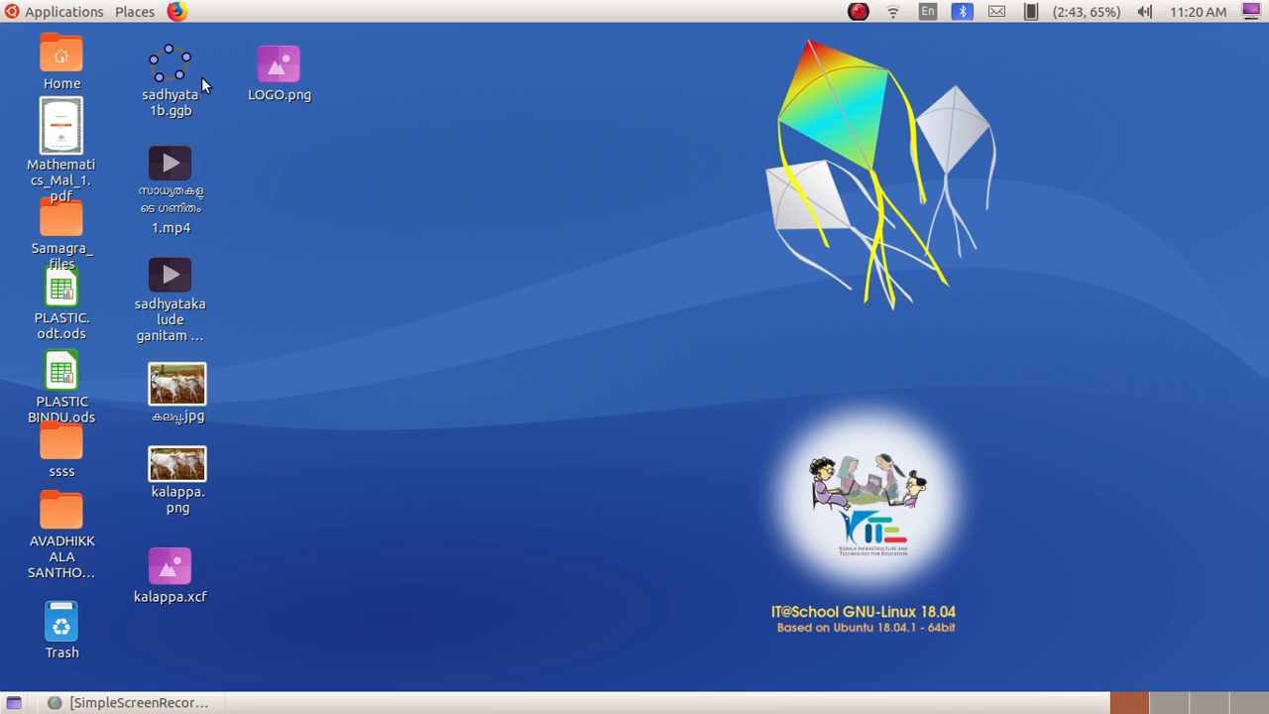
Step: View the exported LOGO.png from the desktop in the image viewer and close the viewer
double_click(276, 60)
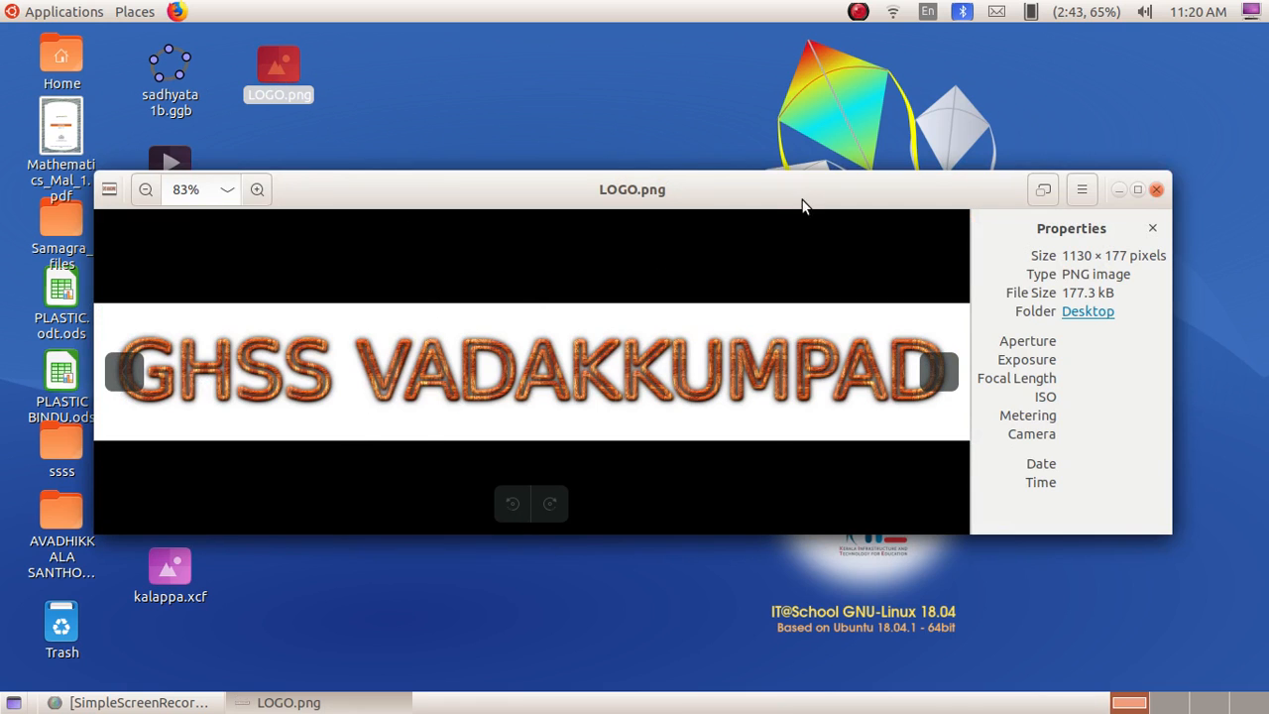
left_click(1155, 189)
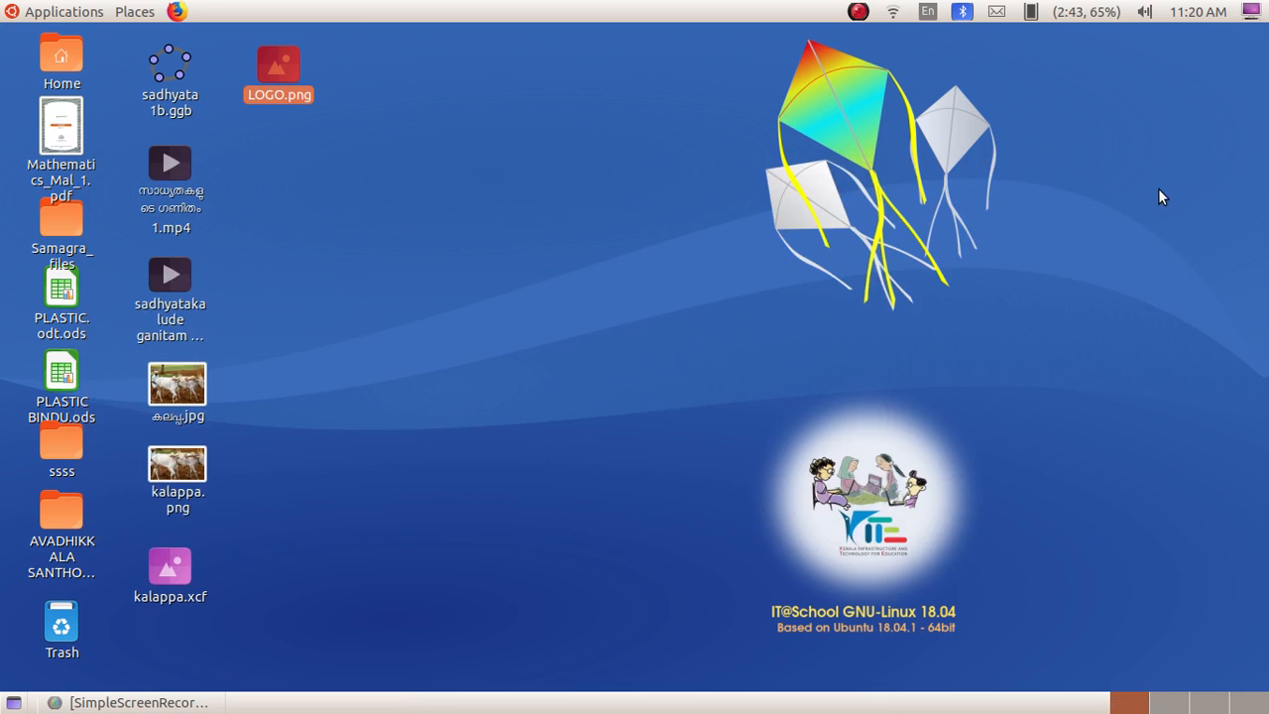
left_click(852, 14)
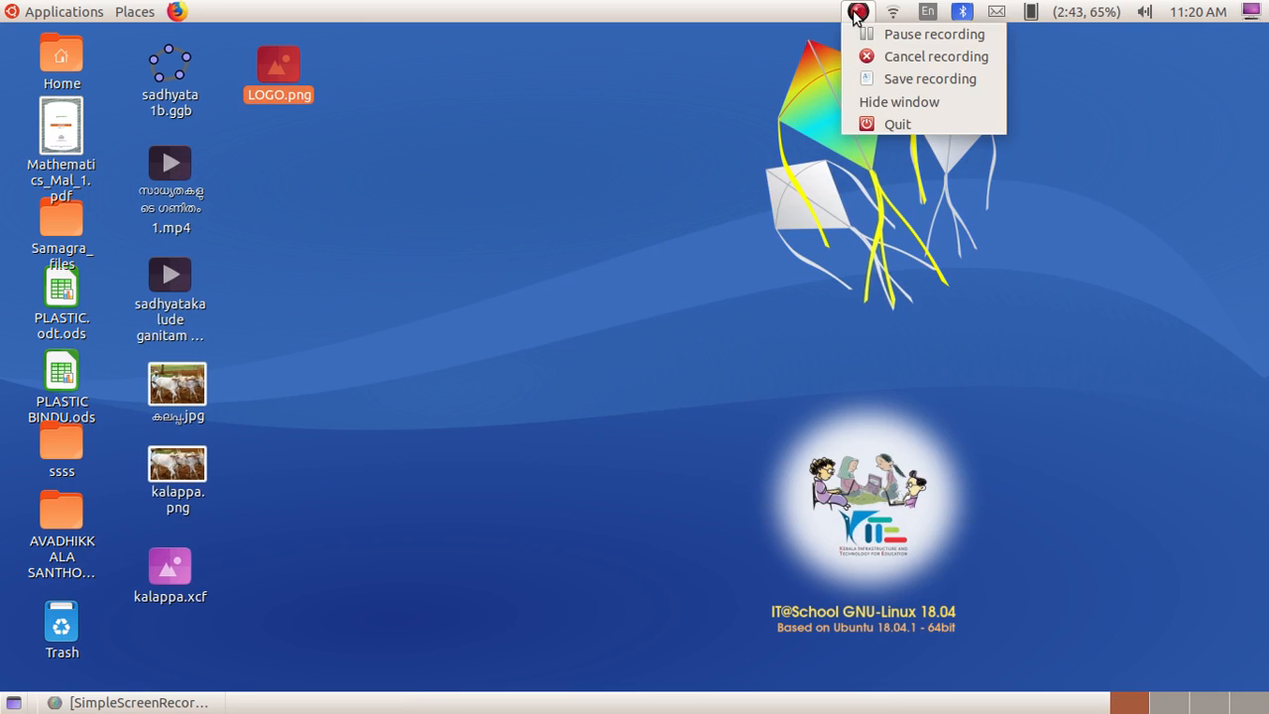